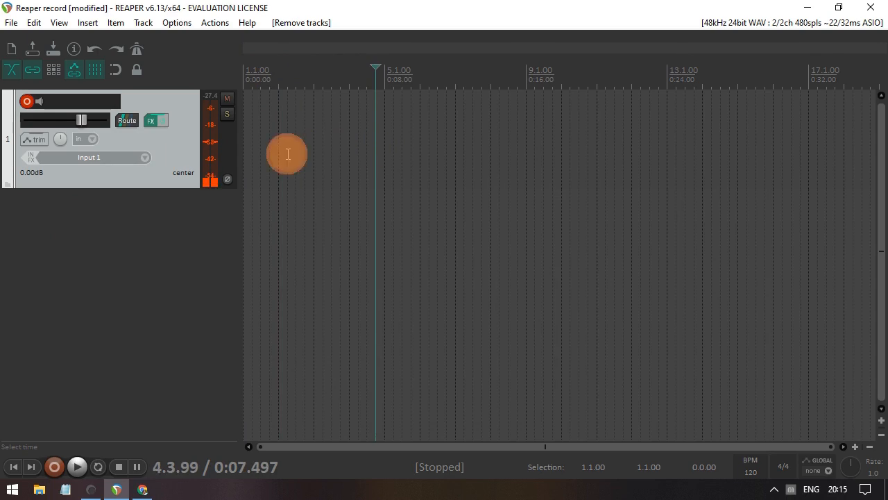
- Place the edit cursor at about 0:02 and record a clip about 5 seconds long on track 1
click(342, 149)
click(309, 135)
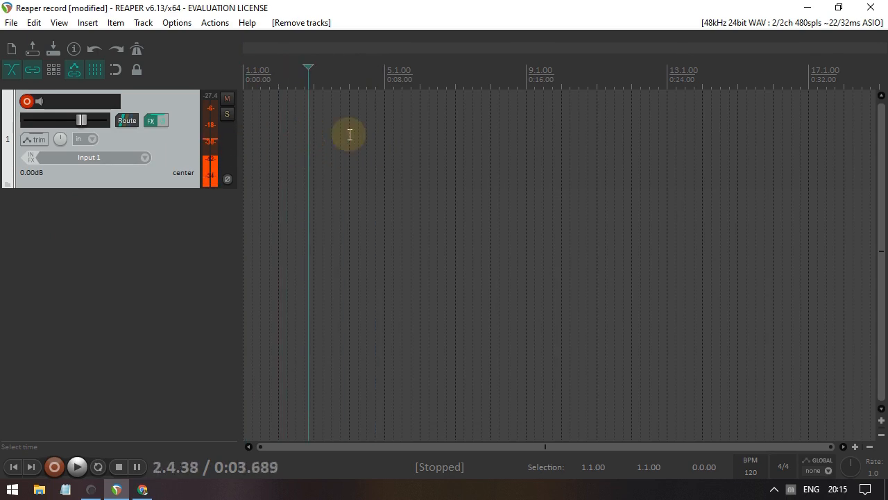
click(379, 127)
click(536, 118)
click(268, 127)
click(276, 127)
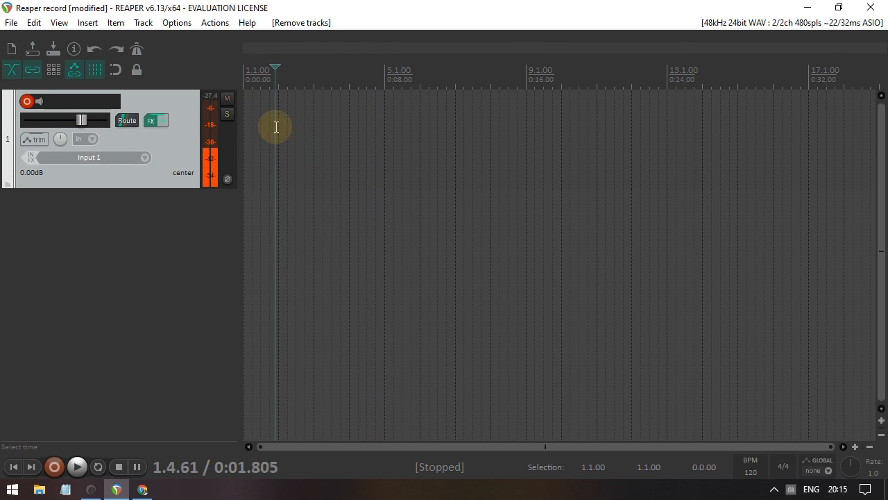
click(353, 118)
click(278, 129)
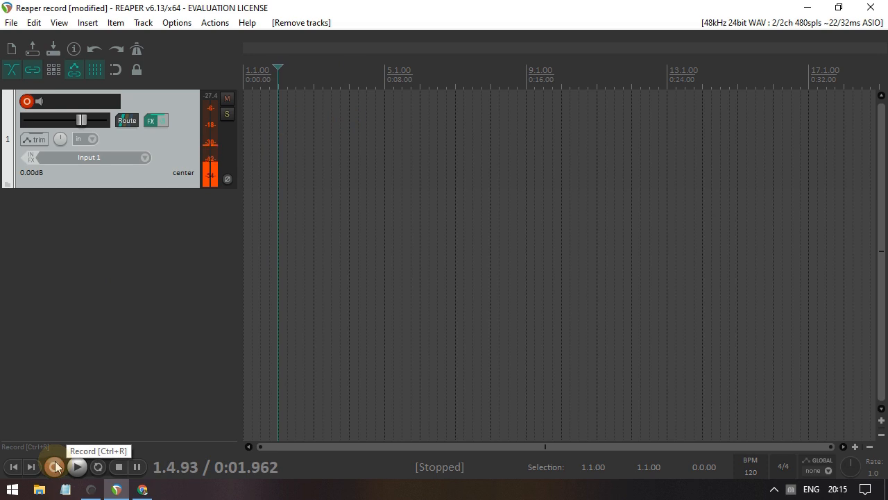
key(ctrl+r)
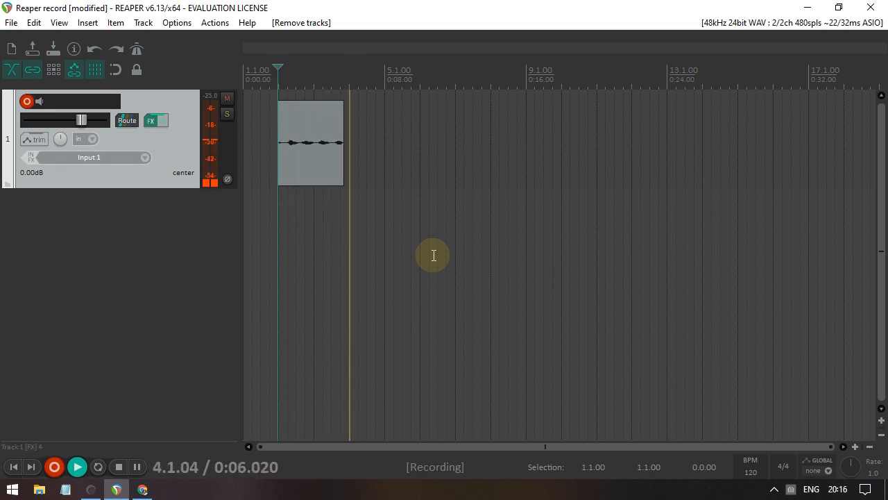
key(space)
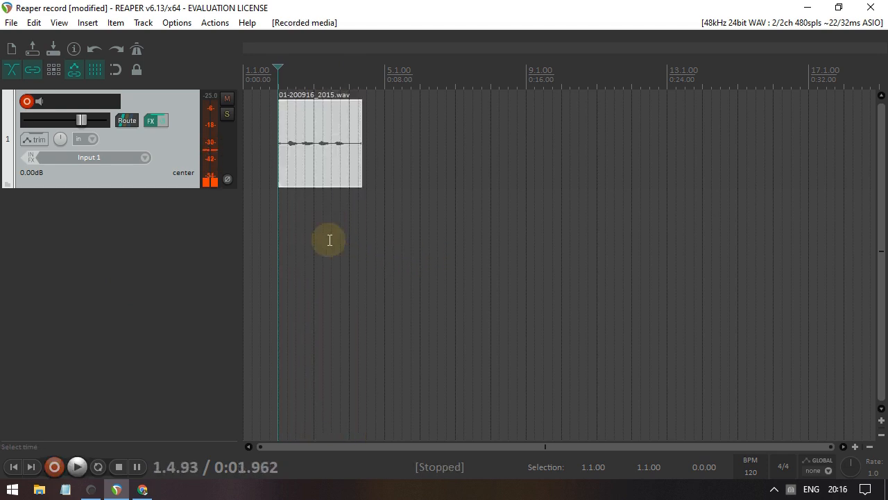
- Play back the recorded clip from its start
scroll(284, 217, up, 2)
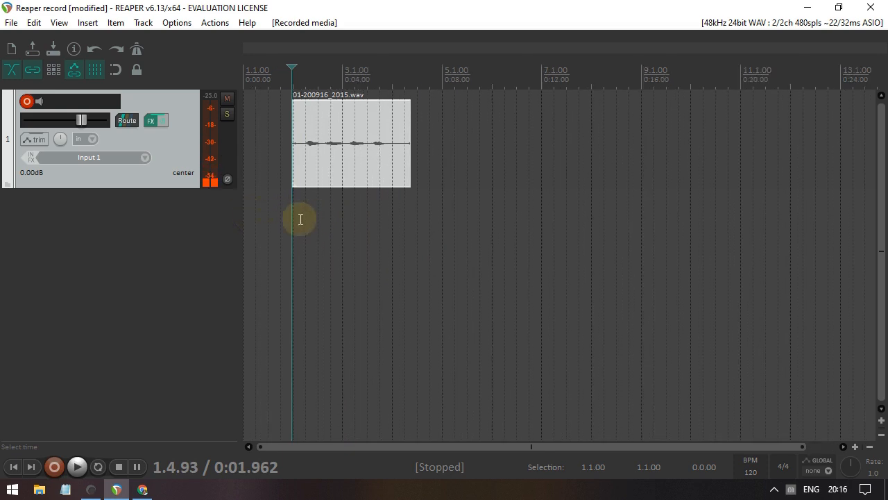
key(space)
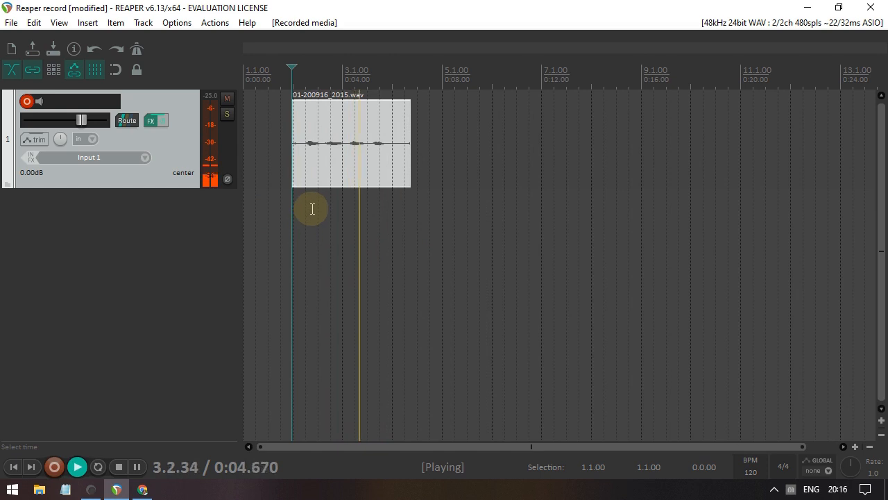
key(space)
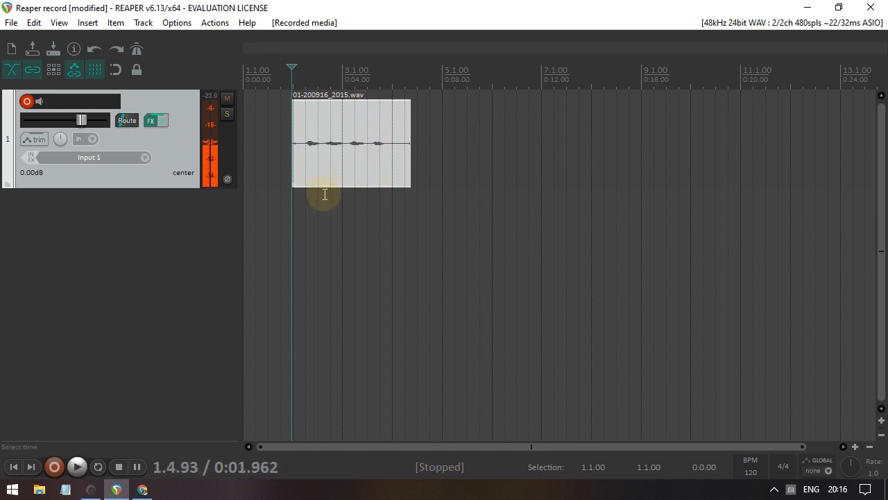
- Record a second take of about 2 seconds over the middle of the clip, starting at about 0:03.19 without a time selection
scroll(325, 195, up, 2)
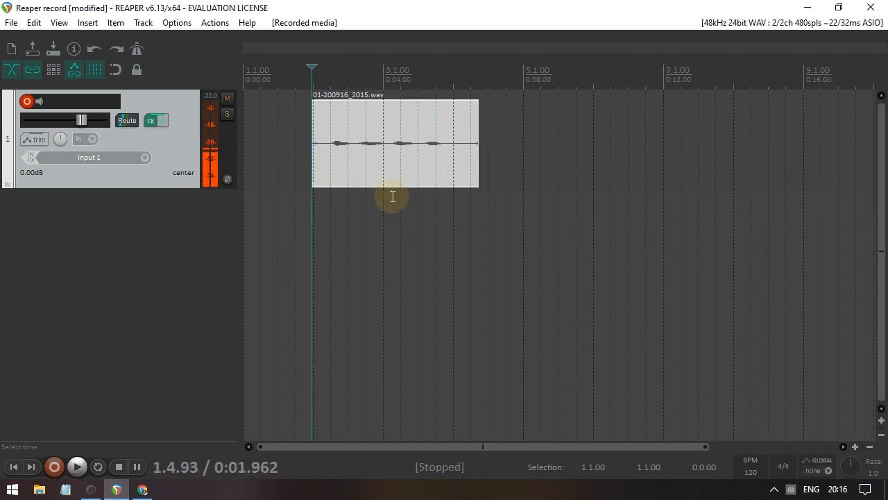
drag(350, 206, 417, 206)
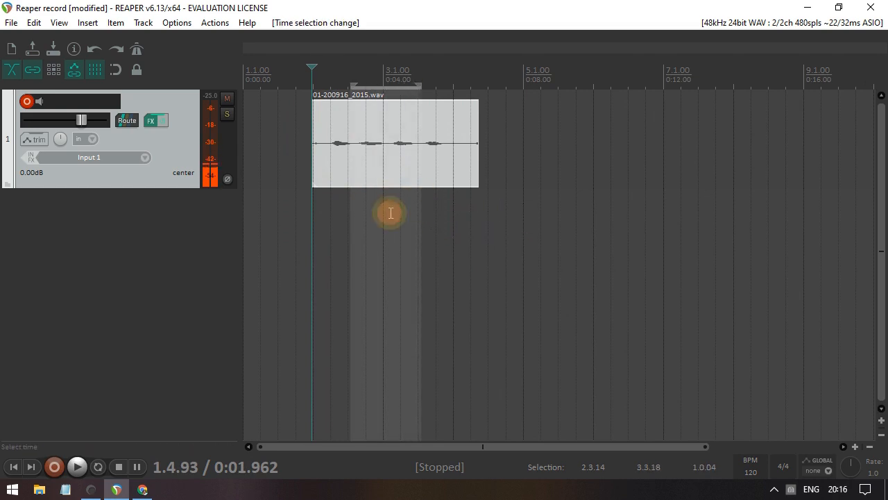
click(354, 219)
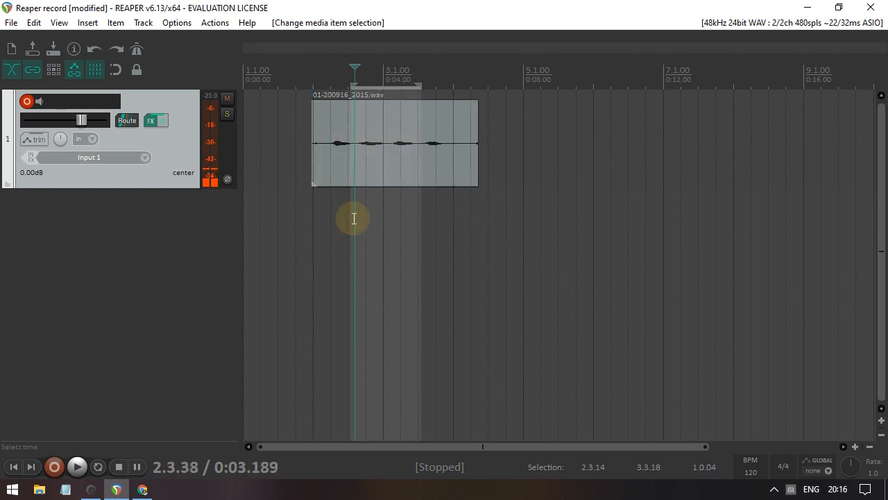
key(Escape)
key(ctrl+r)
key(space)
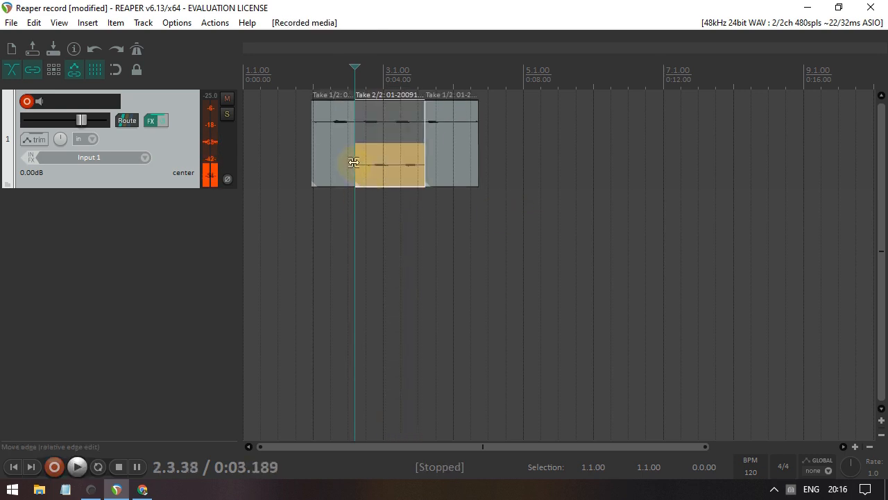
- Play back the clip from about 0:02.16 with the second take active in the middle section
click(319, 219)
key(space)
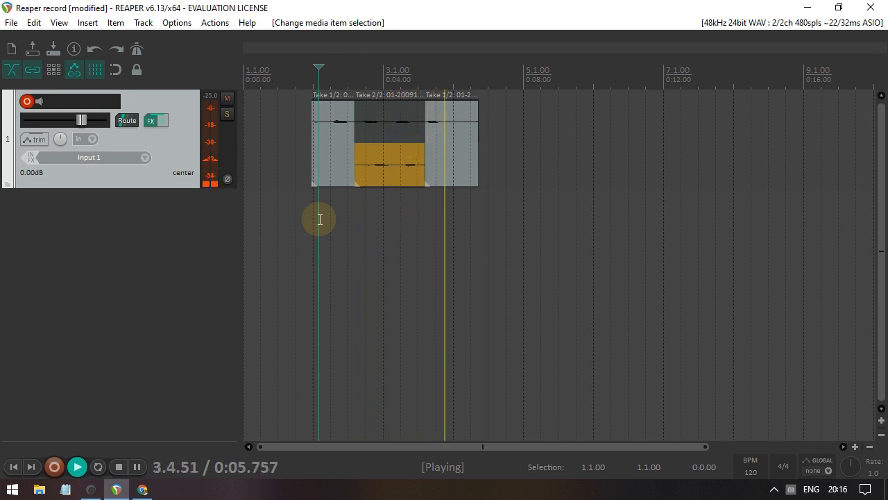
key(space)
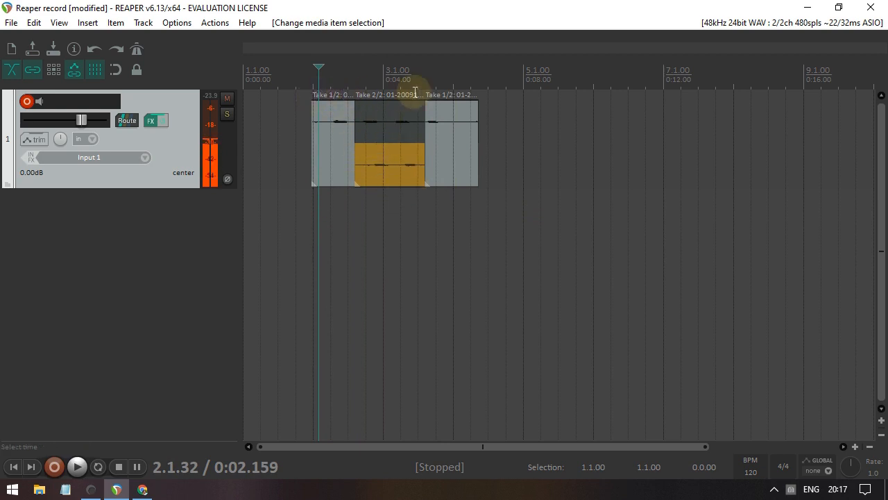
- Make take 1 active in the middle section and play the clip through that section
click(380, 127)
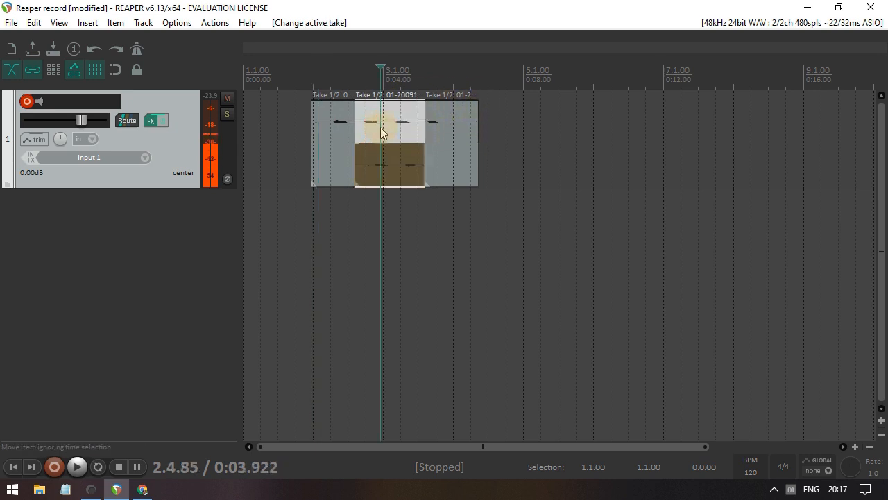
click(334, 200)
key(space)
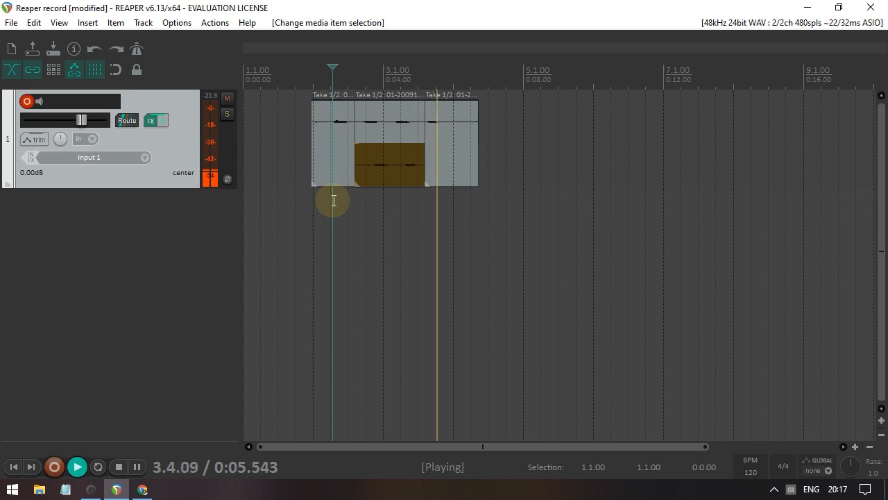
key(space)
- Make take 2 active again in the middle section and play it back
click(366, 175)
click(347, 200)
key(space)
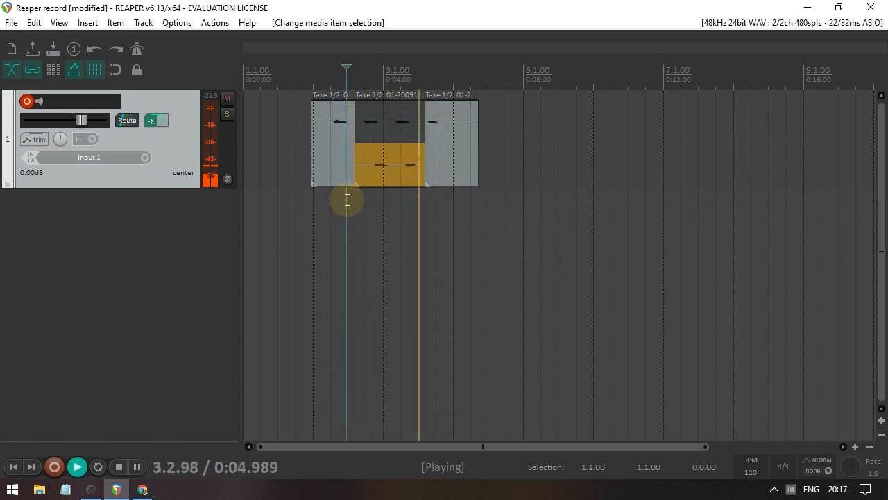
key(space)
click(337, 206)
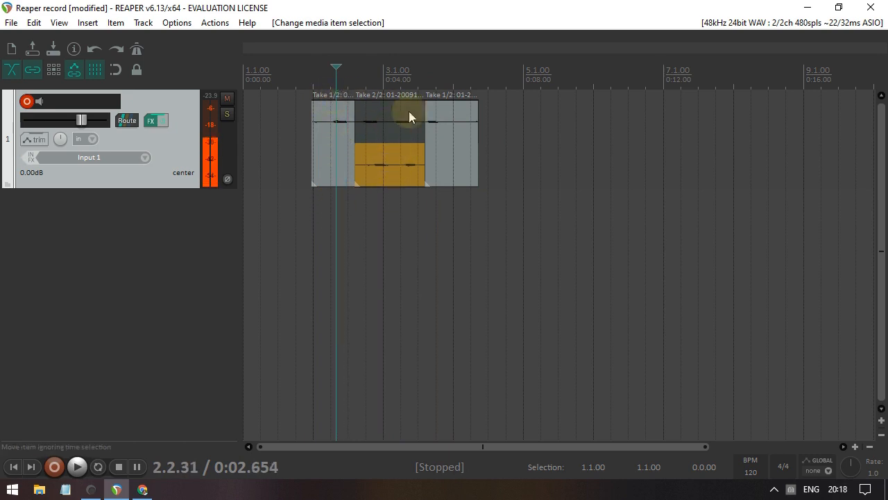
- Turn off the take lane behavior option Display empty take lanes
click(177, 25)
mouse_move(258, 145)
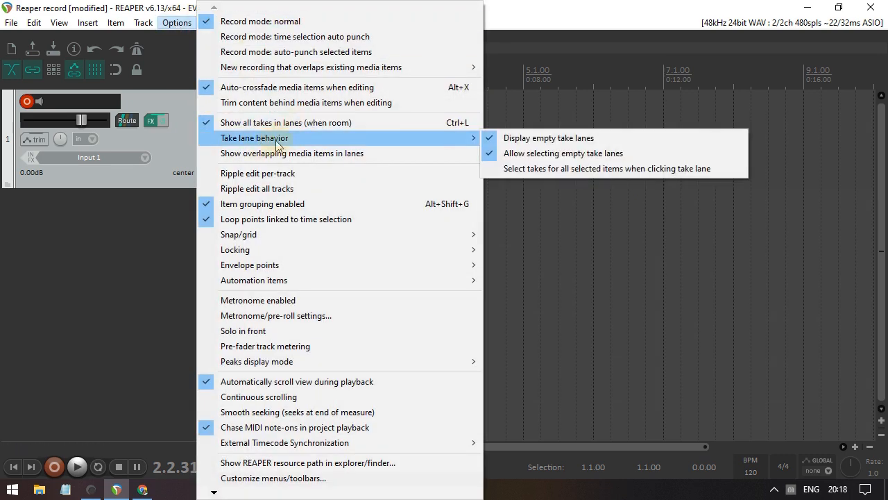
click(491, 142)
click(177, 22)
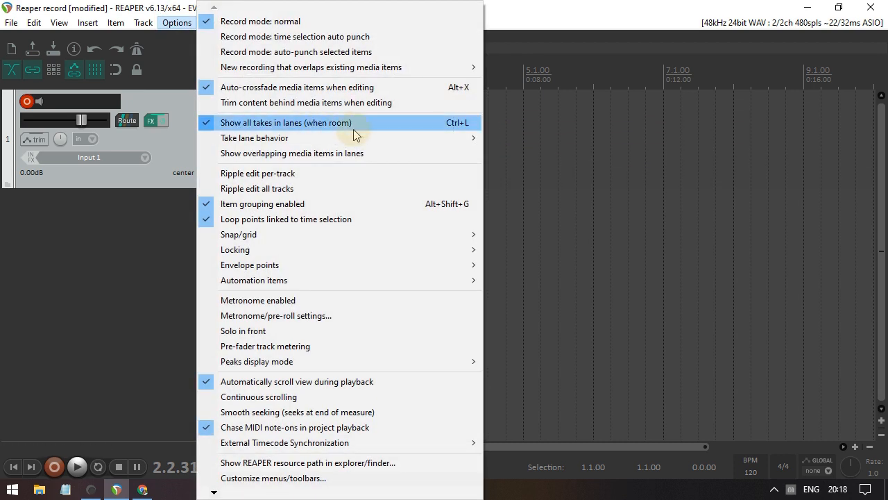
click(501, 139)
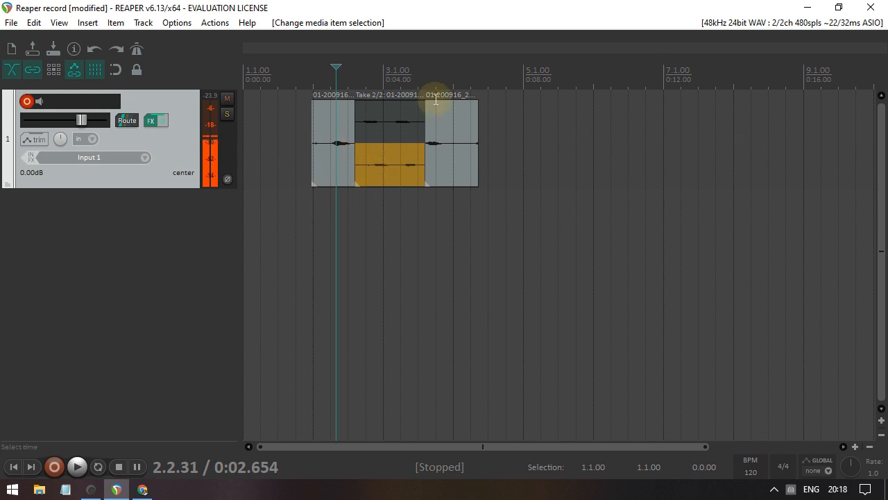
- Undo the overdubbed take and make a time selection over the clip's middle from about 2.3.42 to 3.2.95
key(ctrl+z)
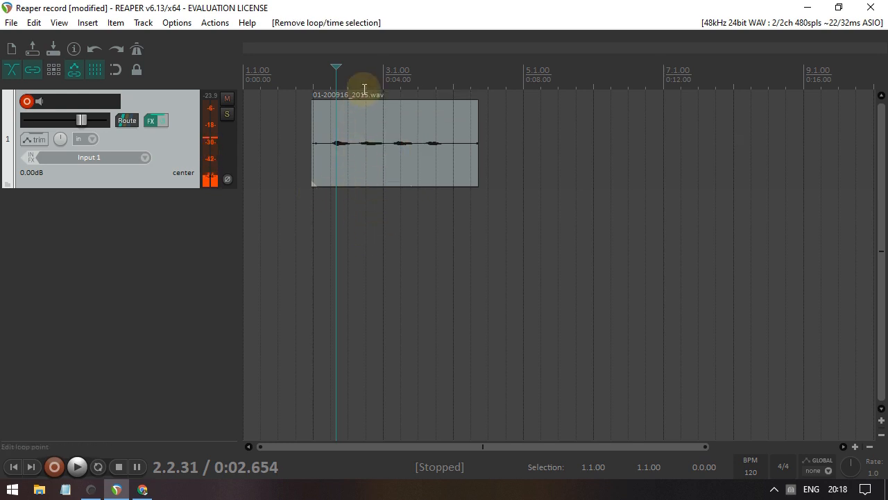
drag(347, 73, 417, 66)
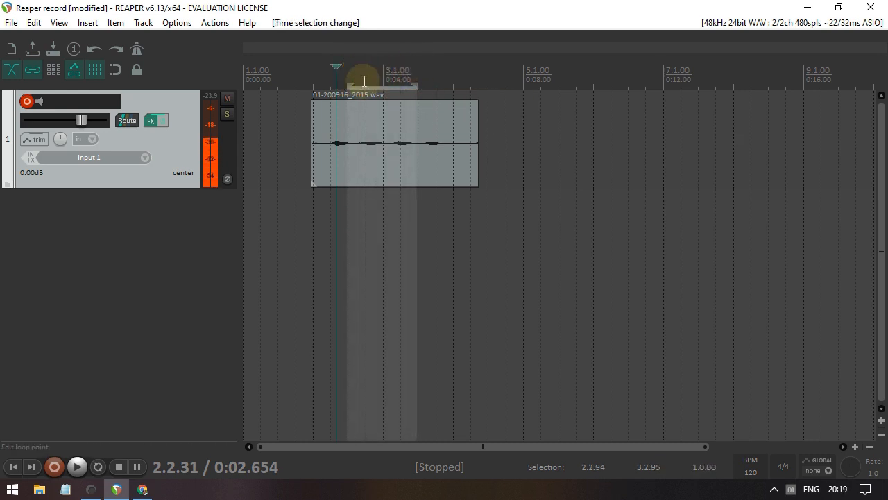
click(353, 152)
drag(353, 258, 410, 251)
drag(356, 75, 416, 69)
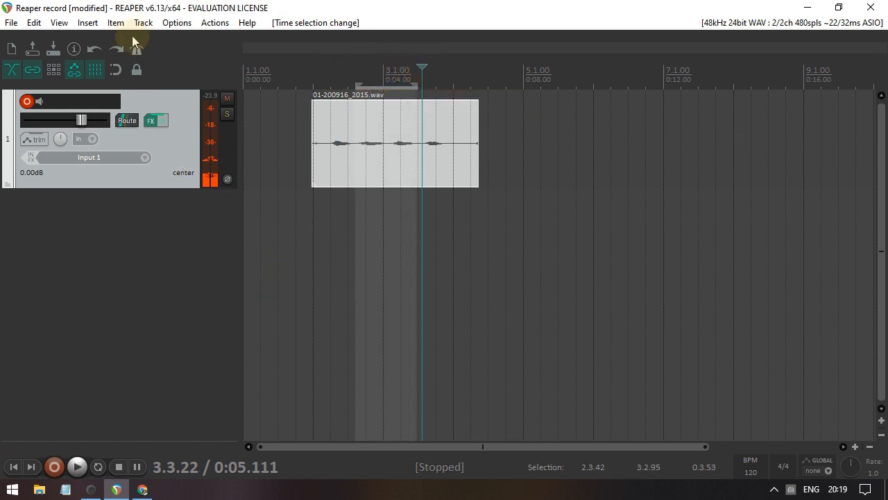
- Switch the record mode to time selection auto punch and record a new take over the selection, starting from just before the clip
click(178, 23)
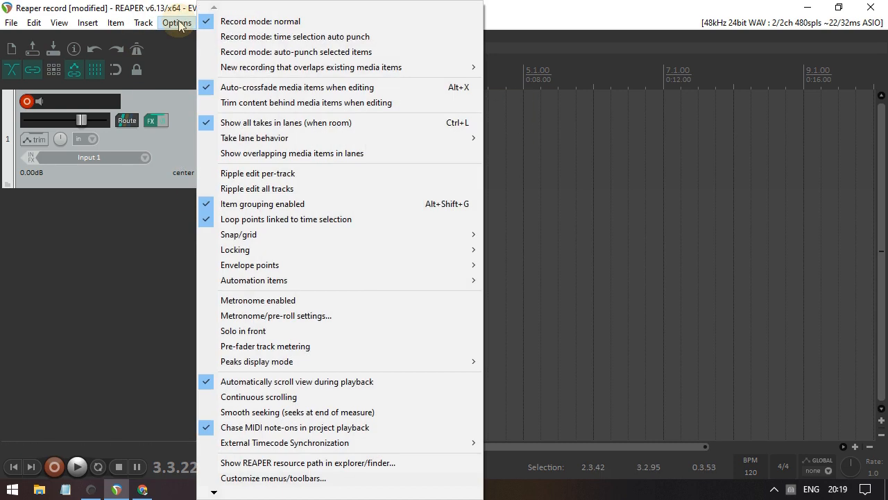
click(287, 37)
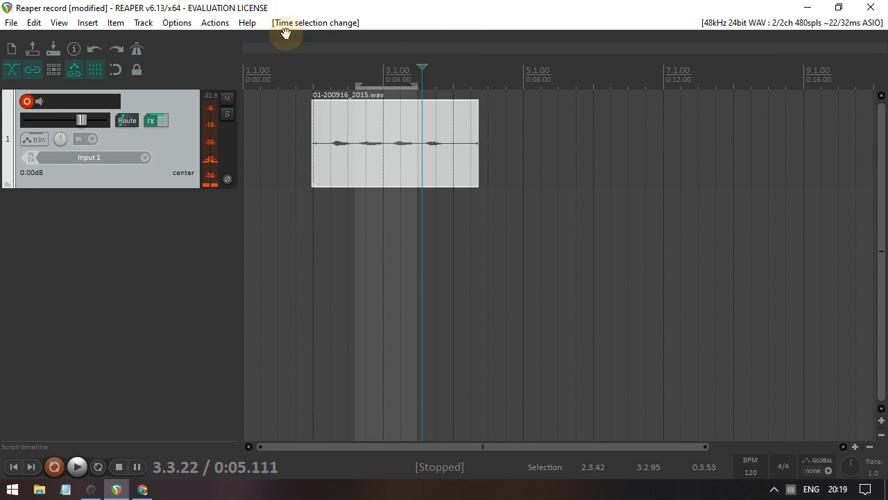
click(303, 209)
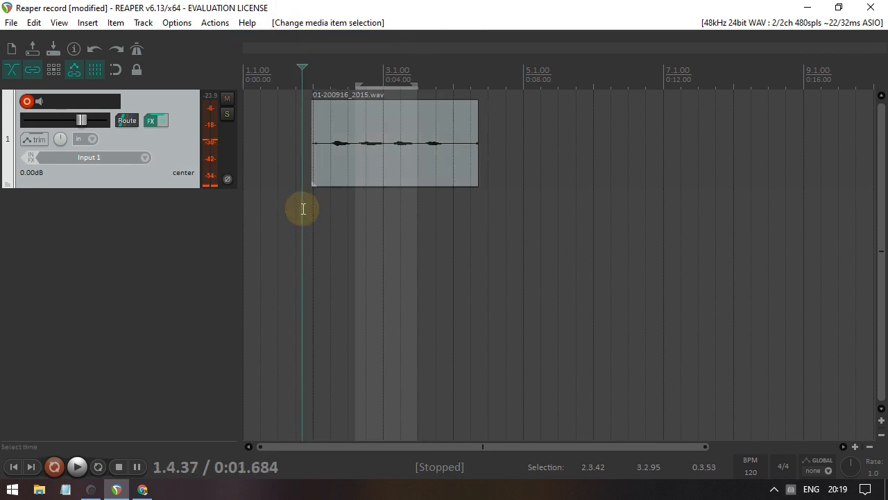
key(ctrl+r)
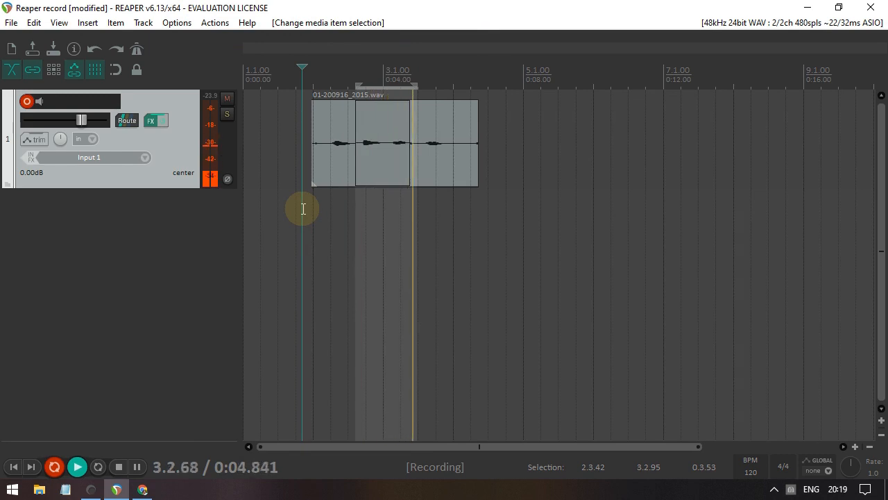
key(space)
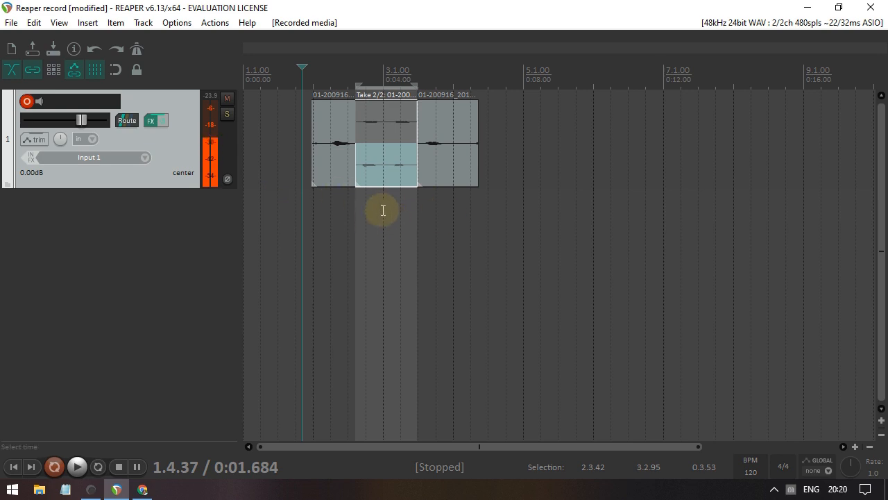
key(Escape)
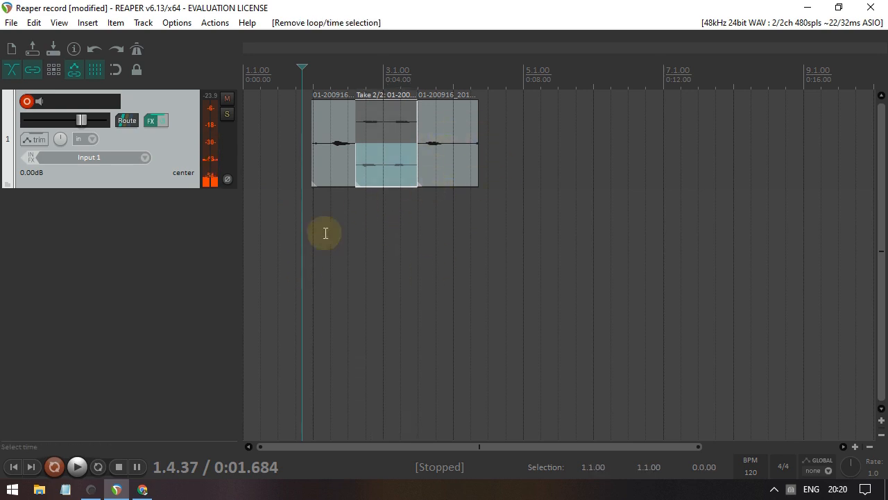
- Select the last section of the split clip and place the edit cursor at about 2.4.03
click(435, 141)
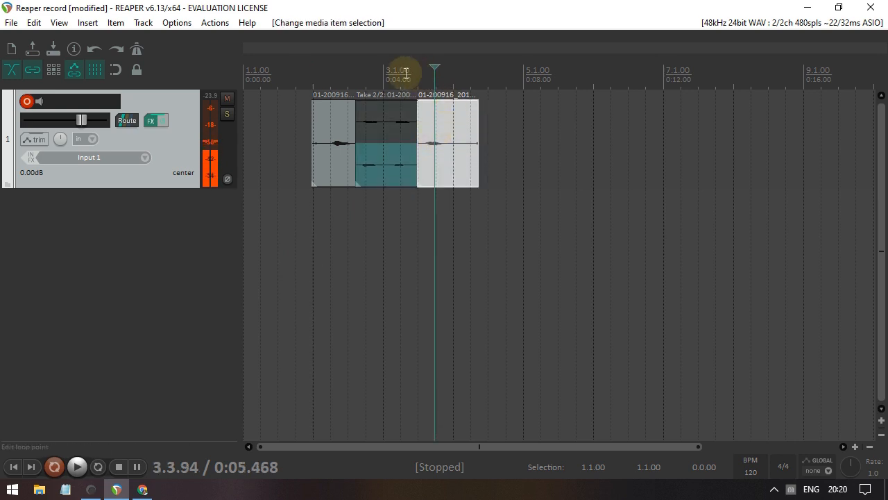
click(367, 72)
click(359, 261)
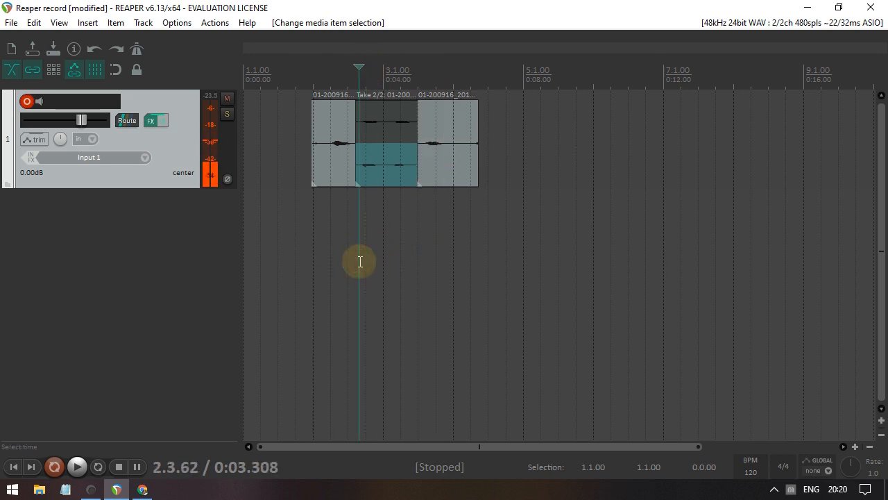
click(442, 144)
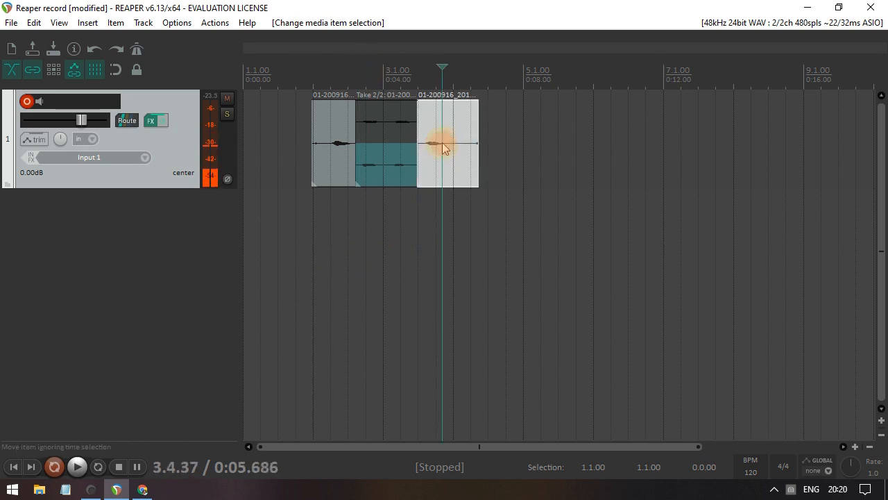
click(366, 72)
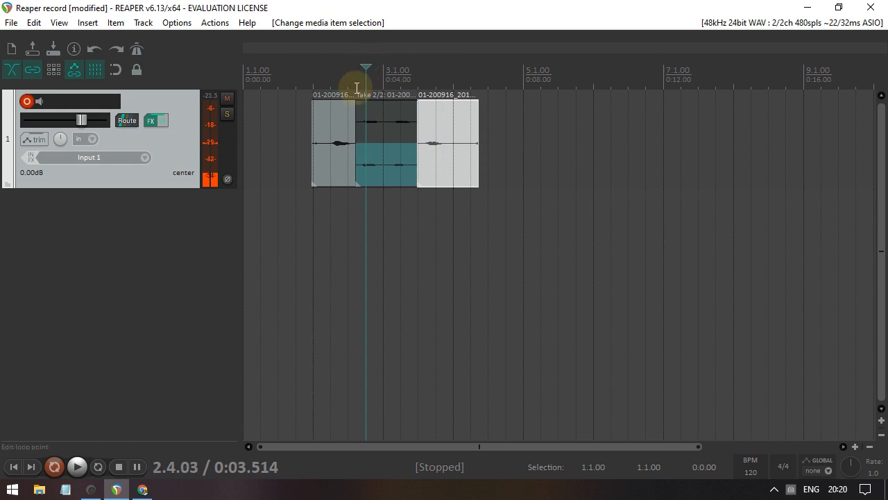
- Switch the record mode to auto-punch selected items
click(177, 23)
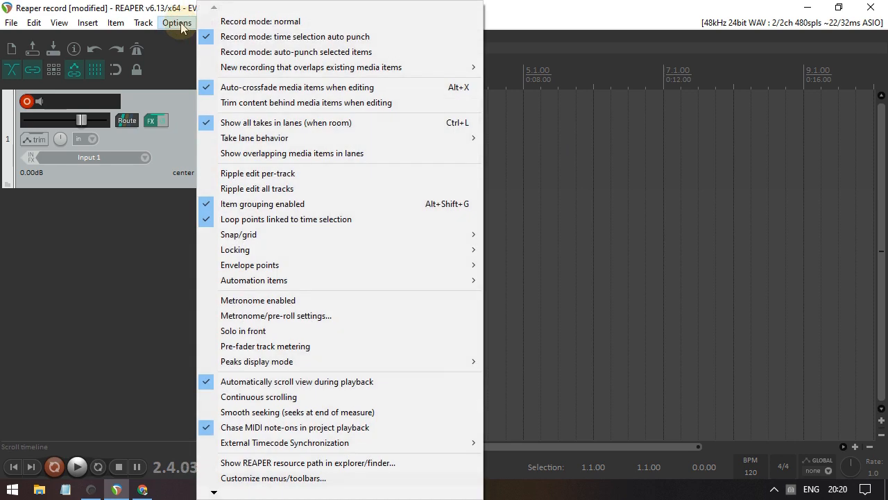
click(238, 52)
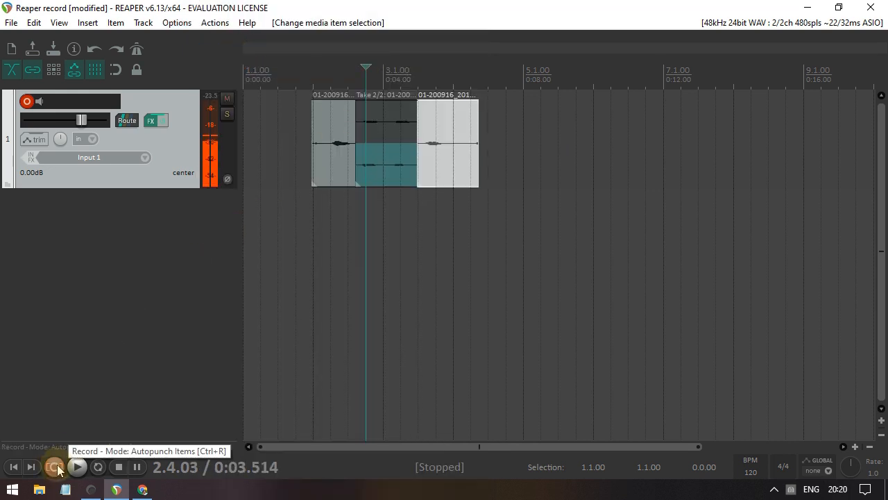
right_click(56, 468)
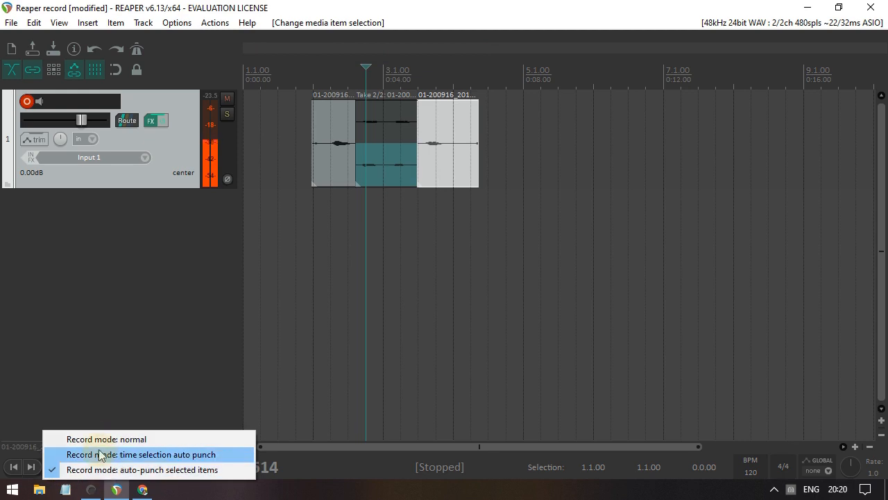
click(89, 470)
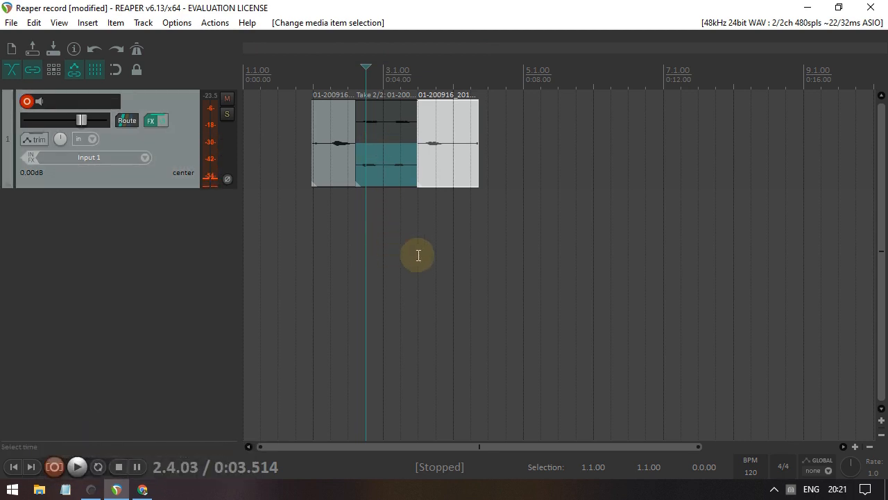
- Record two more takes over the selected last section, starting each pass from about 2.4.03
key(ctrl+r)
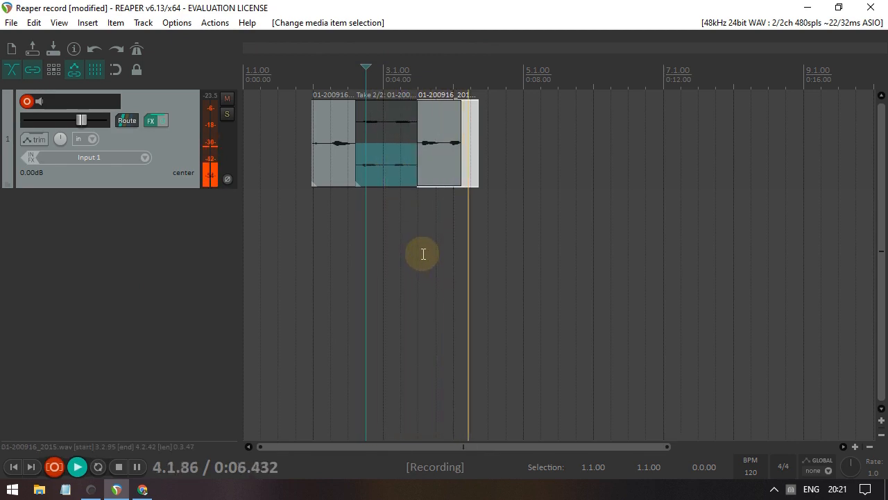
key(space)
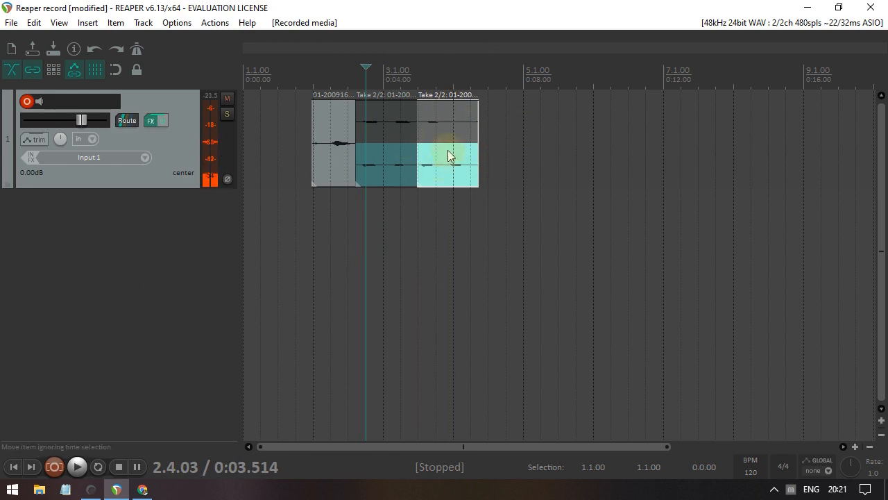
key(ctrl+r)
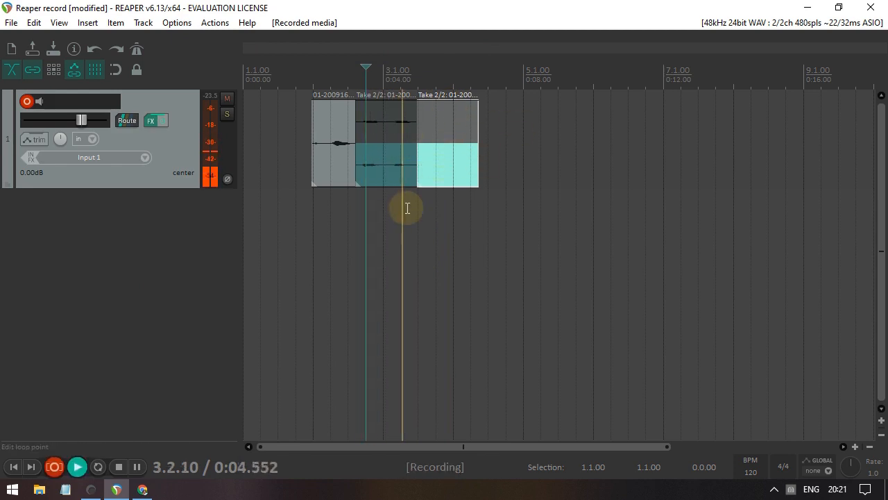
key(space)
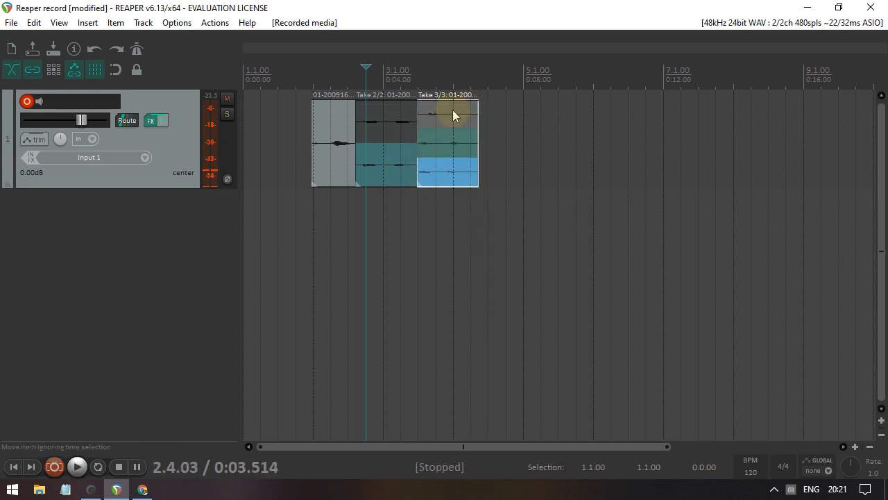
- Undo the takes recorded over the last section and the earlier punch-in take over the clip's middle
ctrl+click(456, 133)
ctrl+click(455, 132)
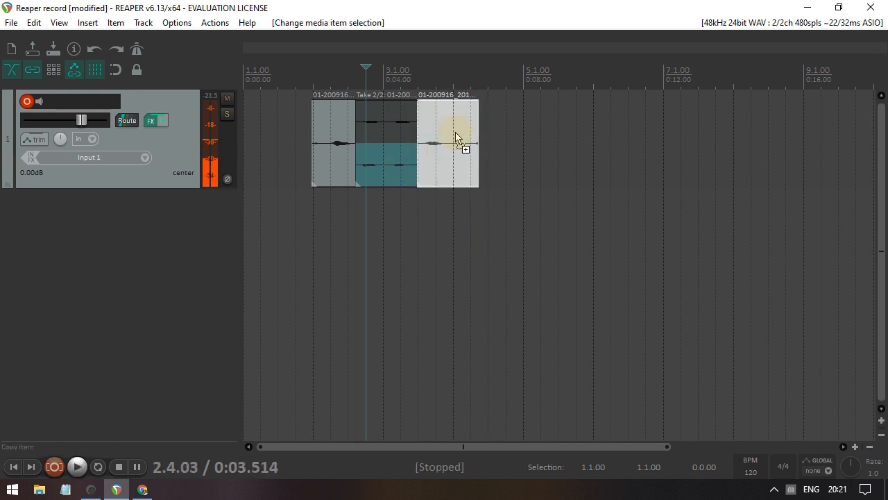
key(ctrl+z)
key(ctrl+z)
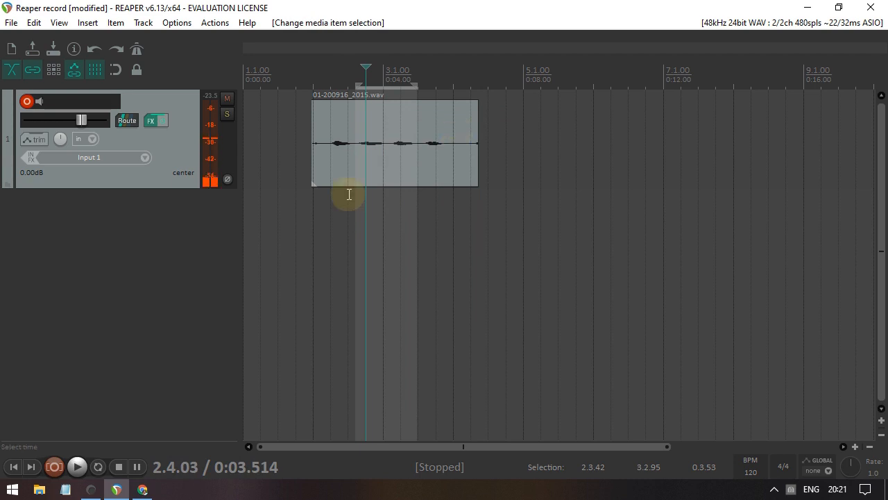
- Set overlapping recordings to trim existing items behind them (tape mode) and switch the record mode to time selection auto punch
click(177, 22)
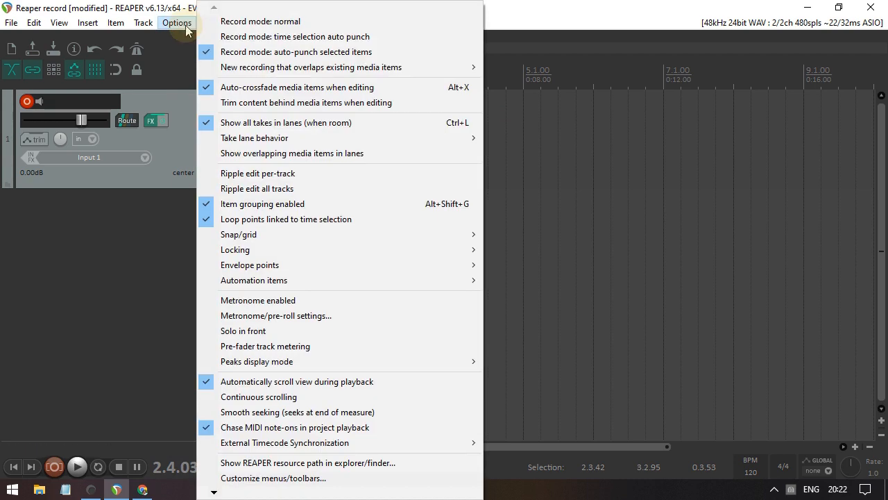
mouse_move(261, 75)
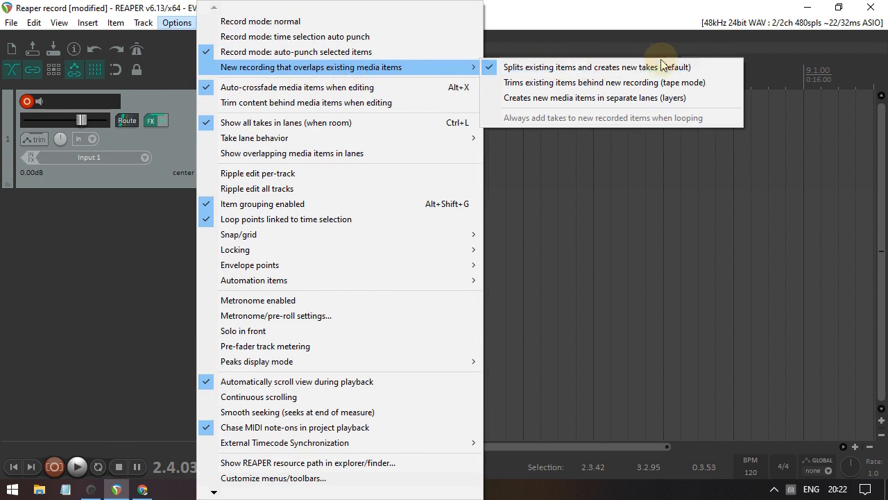
click(519, 84)
click(308, 204)
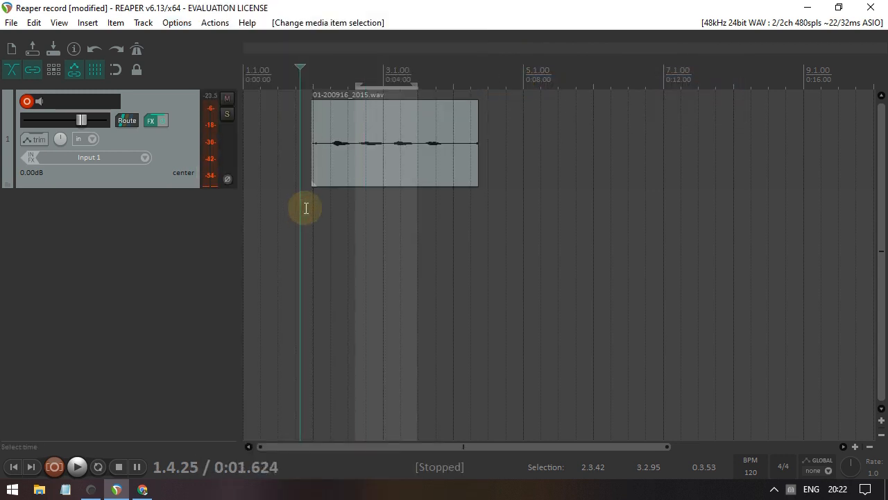
click(175, 22)
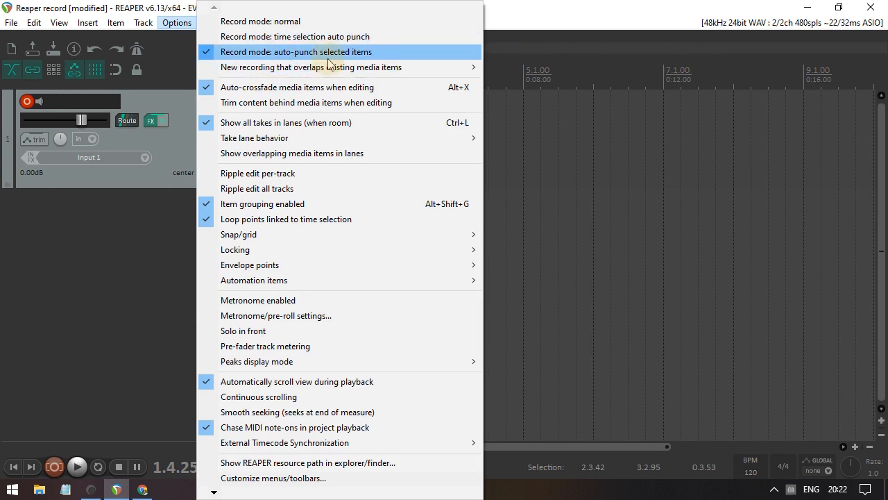
click(284, 37)
- Make a time selection from about 3.1.44 to 3.4.81 and record over it, starting from about 2.3.26
drag(391, 203, 449, 200)
click(353, 207)
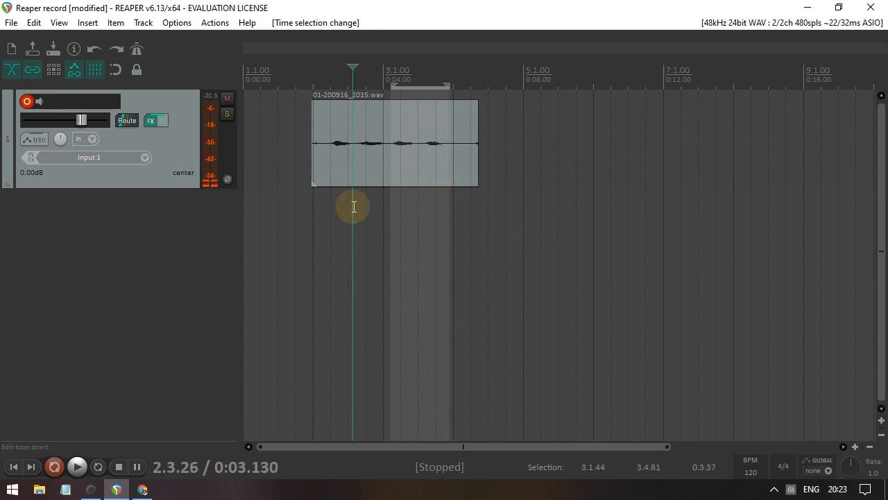
key(ctrl+r)
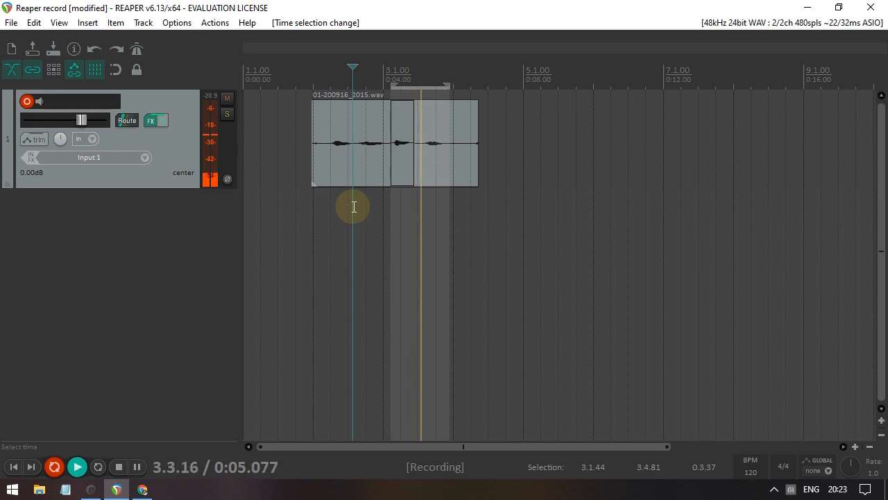
key(space)
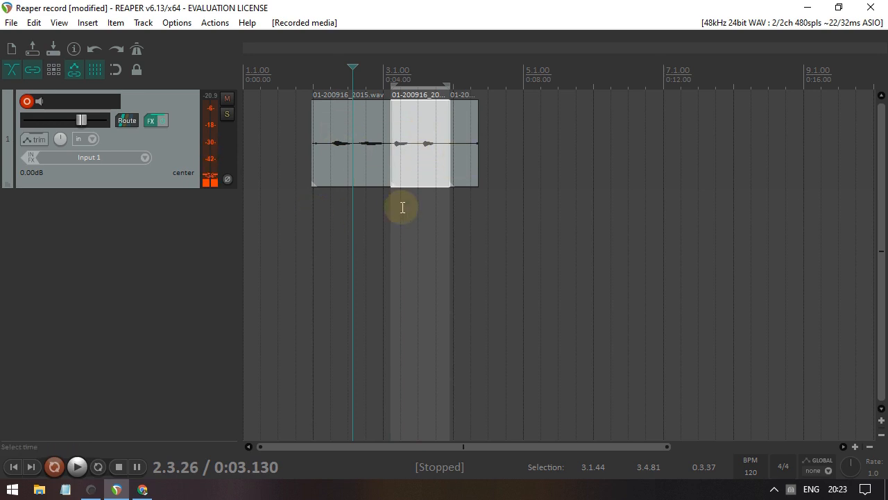
- Remove the time selection and record a new clip after the existing ones, starting at about 4.3.78
click(607, 152)
click(502, 153)
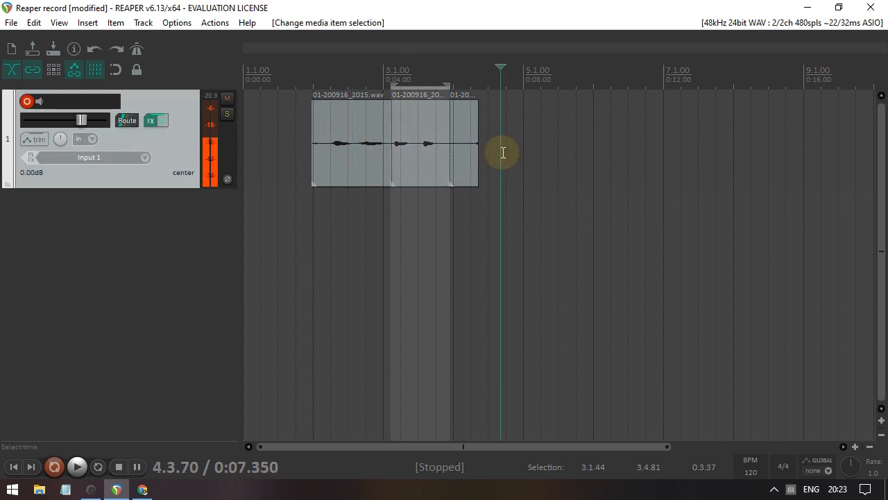
key(Escape)
click(502, 145)
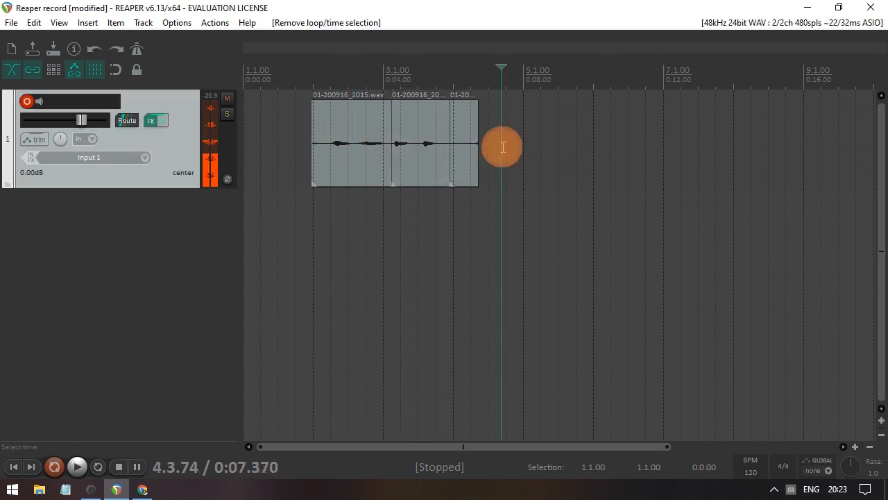
key(ctrl+r)
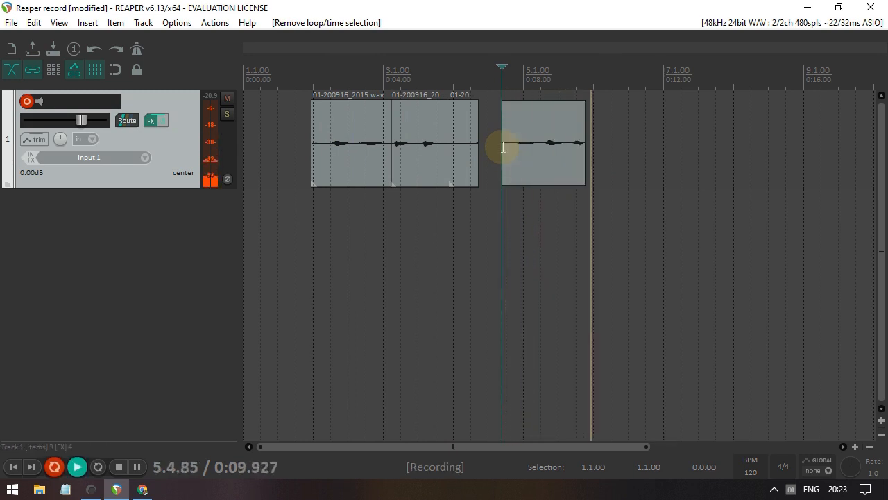
key(space)
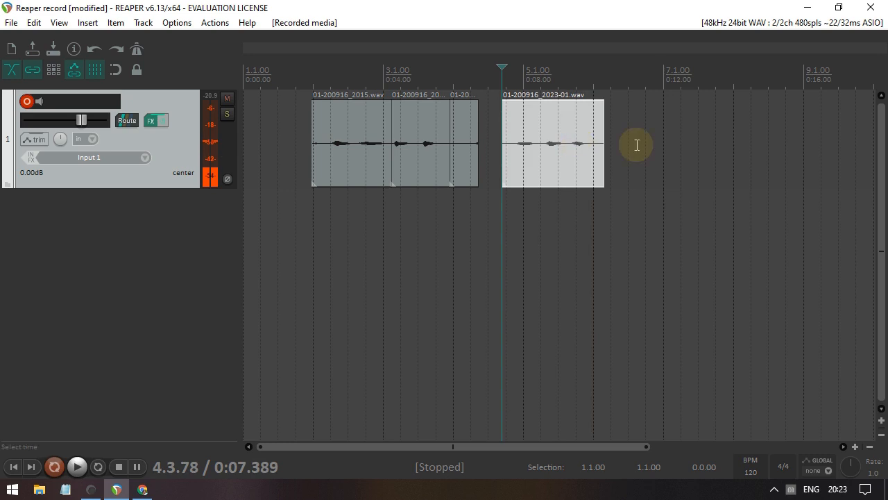
- Make a time selection over the empty area from about 7.1.84 to 8.2.28 and punch in a recording, starting just after the second clip
drag(662, 141, 736, 145)
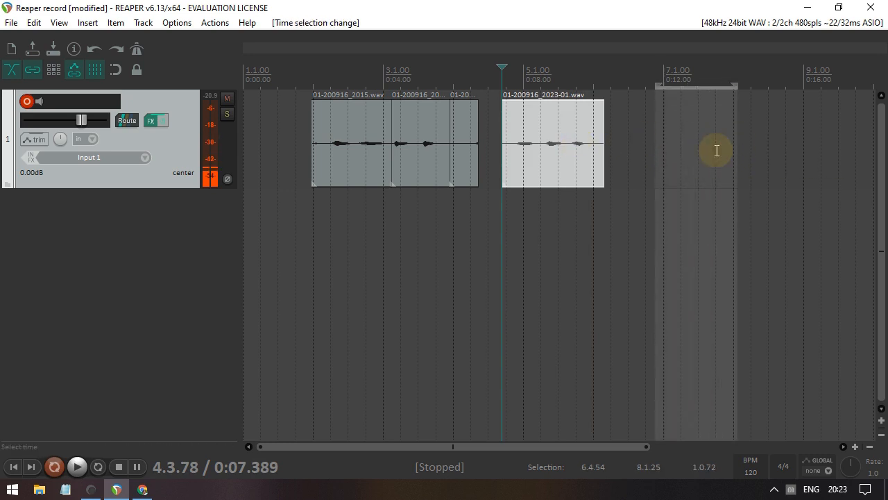
click(615, 149)
key(ctrl+r)
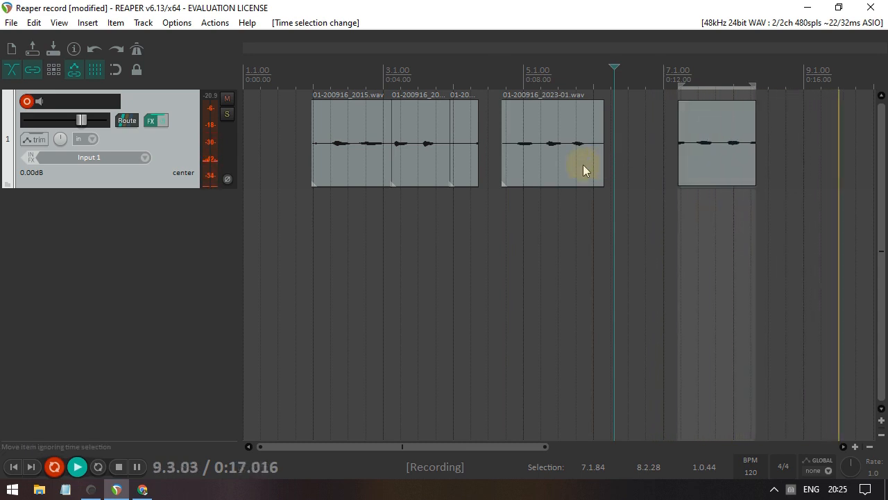
key(space)
- Extend the punched-in clip's start back to just after the previous clip and its end past measure 9, playing back the uncovered audio
scroll(590, 156, up, 2)
scroll(625, 181, down, 2)
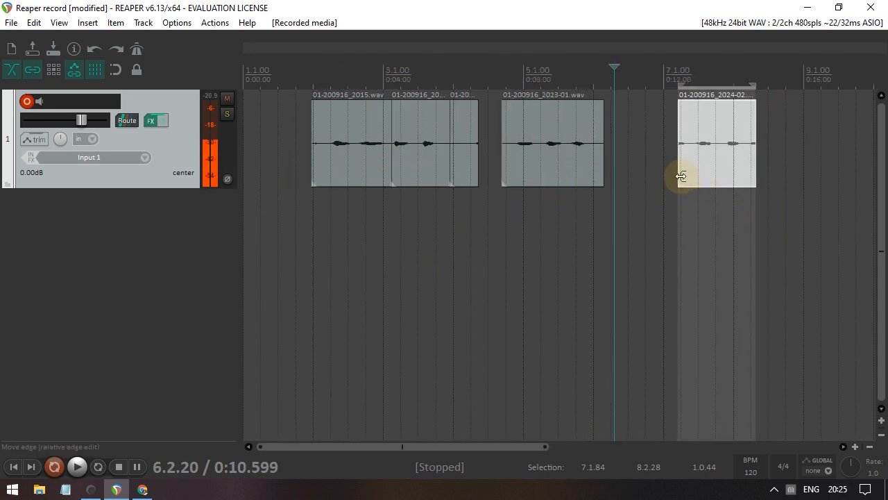
drag(676, 164, 611, 179)
key(space)
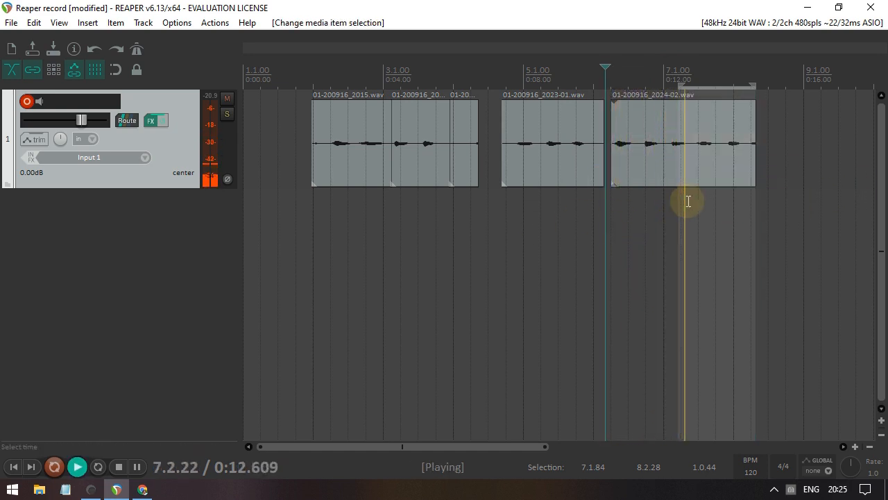
drag(755, 171, 828, 182)
click(726, 226)
key(space)
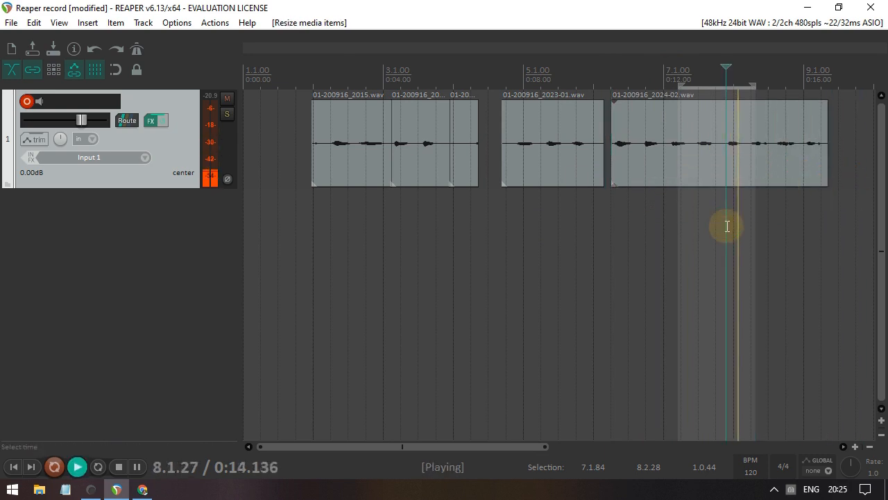
key(space)
- Delete the extended last clip and clear the time selection
scroll(670, 142, down, 2)
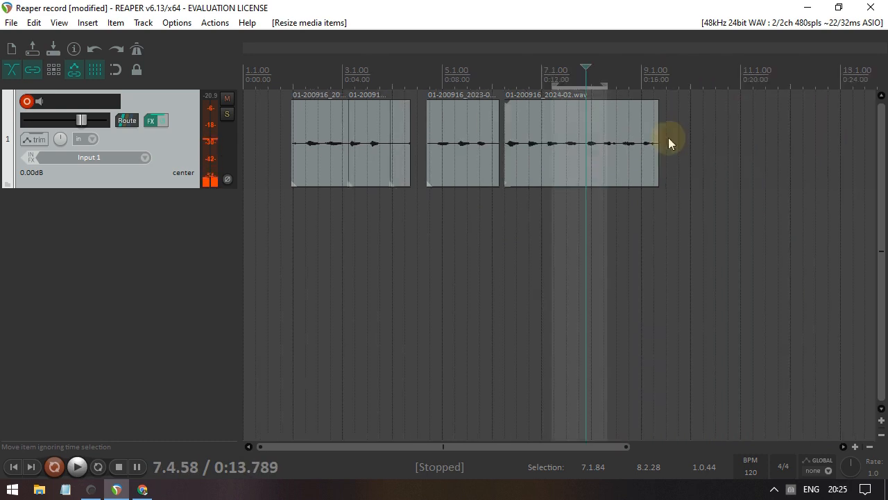
click(510, 131)
key(Delete)
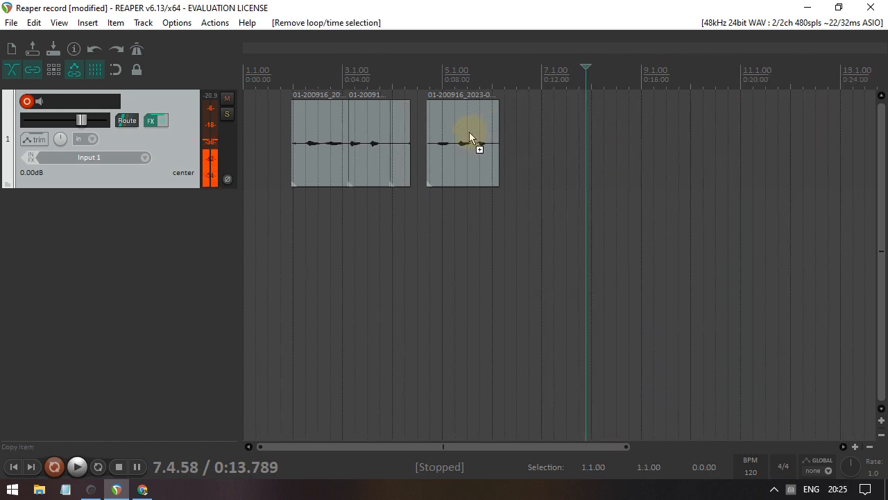
- Undo the clip deletion, the edge extensions and the recordings made in tape mode
key(ctrl+z)
key(ctrl+z)
key(ctrl+z)
key(ctrl+z)
key(ctrl+z)
key(ctrl+z)
- Set new recordings that overlap existing items to create new media items in separate lanes (layers)
click(288, 198)
click(177, 23)
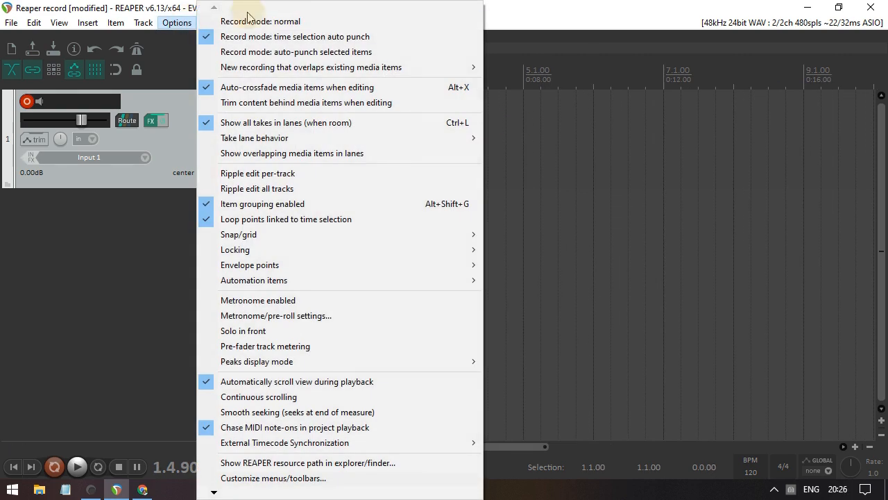
mouse_move(293, 67)
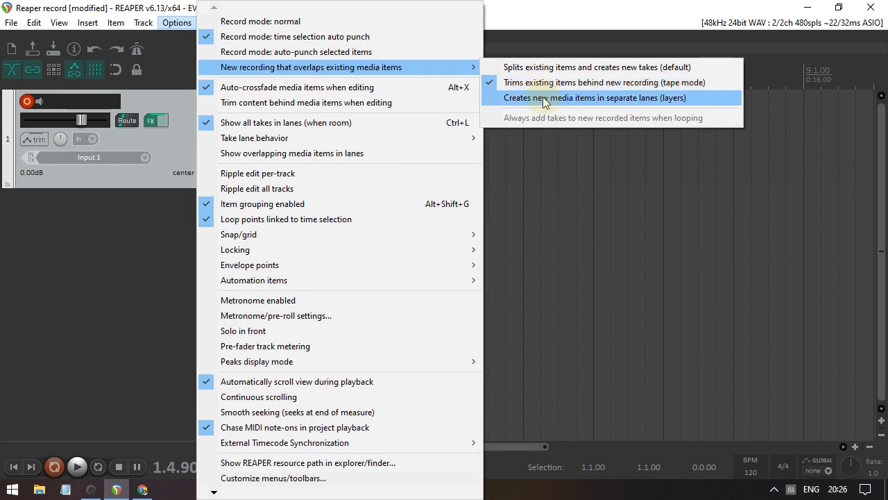
click(543, 98)
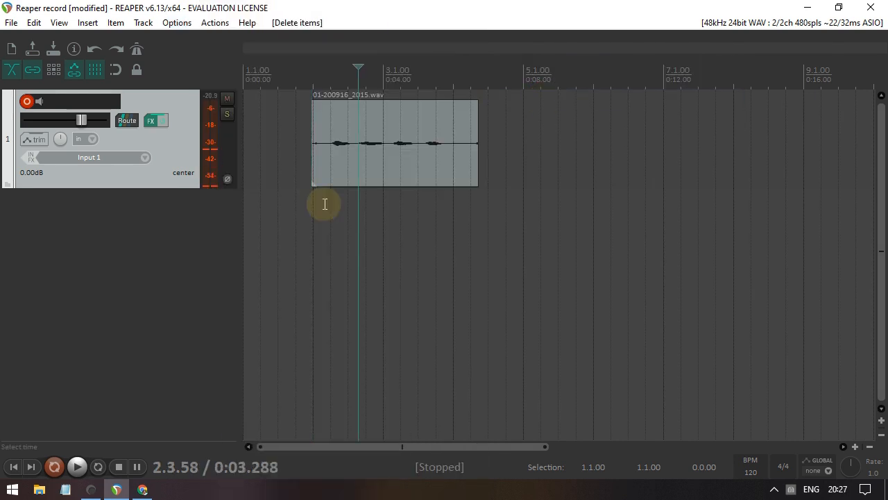
- Record a new layer over the existing clip, starting just after measure 2, and play back the overlapping section
key(ctrl+r)
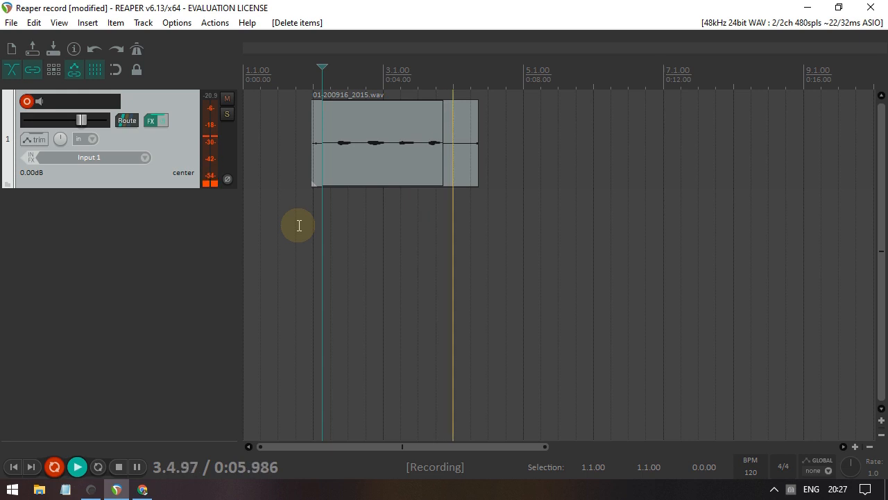
key(space)
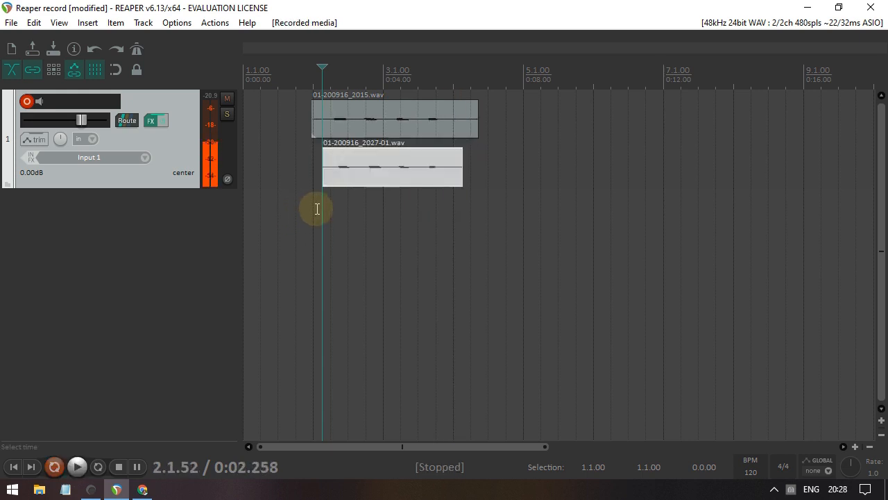
key(space)
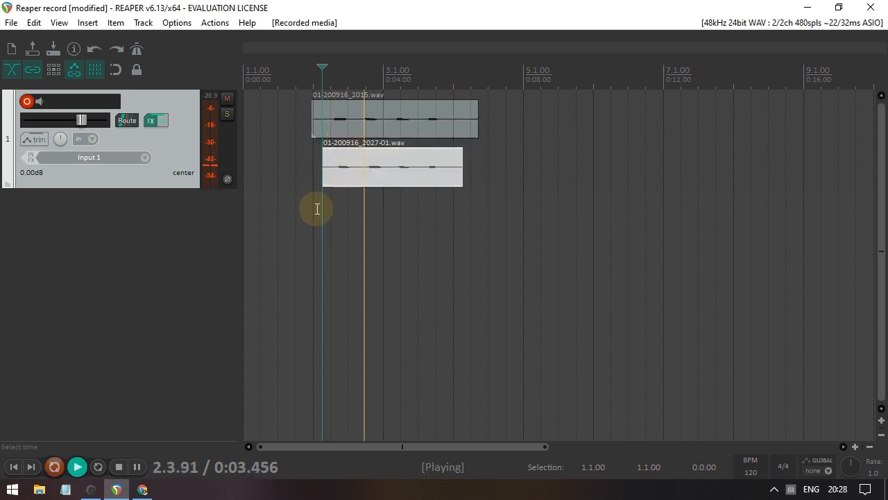
key(space)
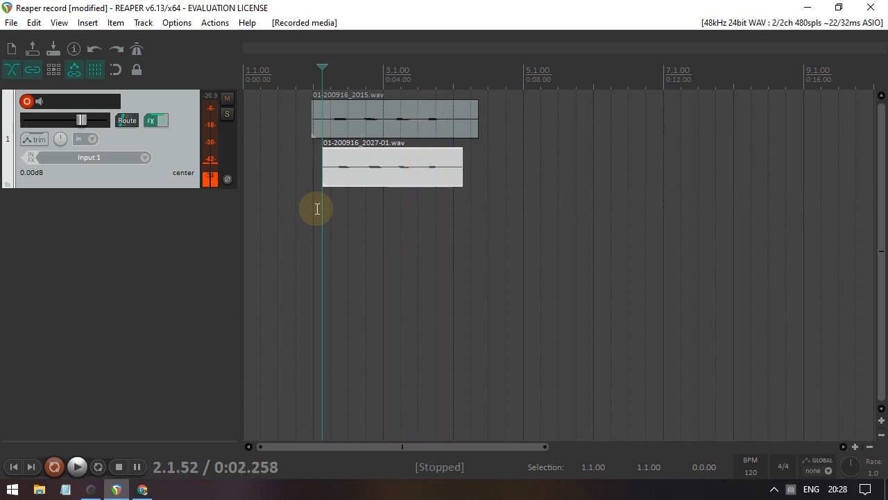
- Examine the item mix behavior choices in the newly recorded item's properties
right_click(348, 164)
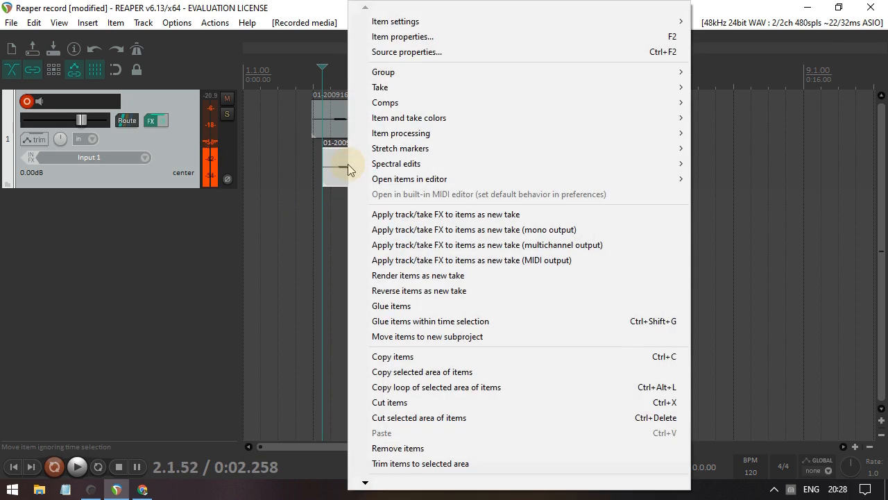
click(400, 39)
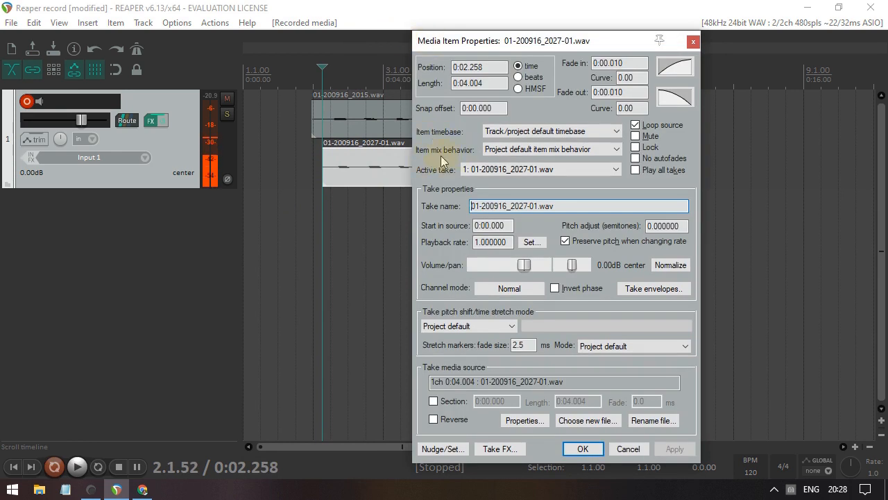
click(554, 149)
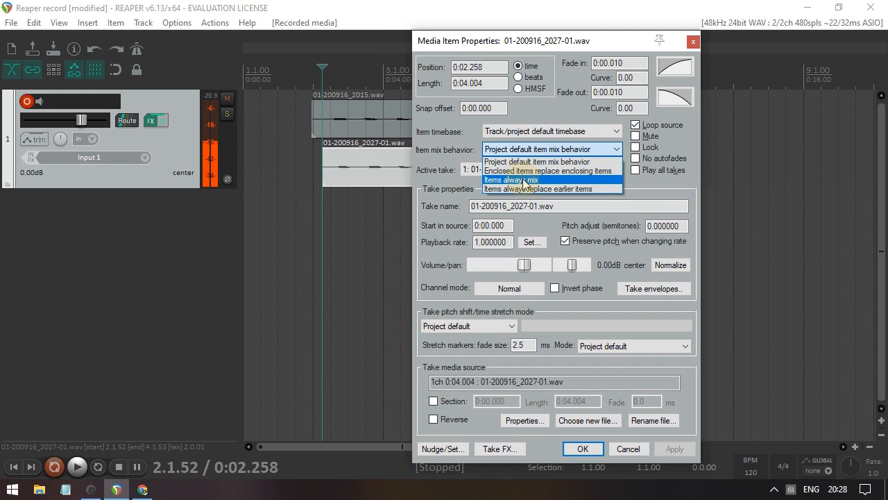
click(611, 40)
click(692, 42)
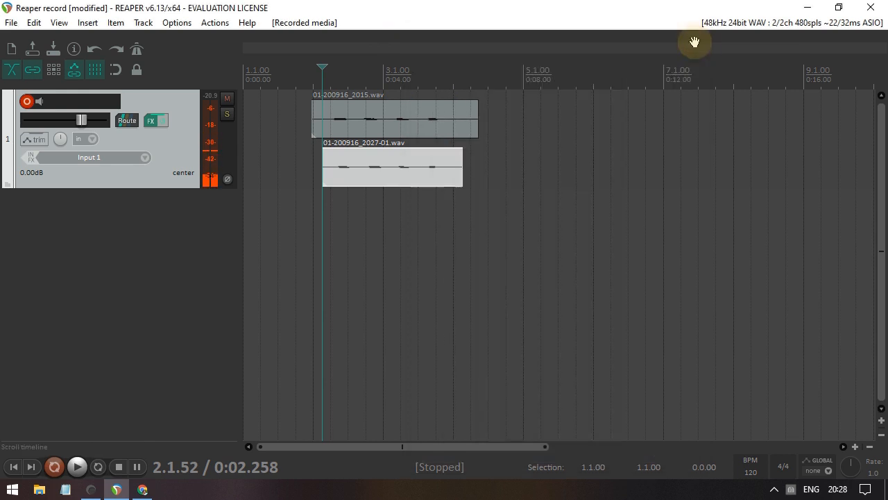
- Set the project's advanced item mix behavior to "Items always mix"
click(11, 22)
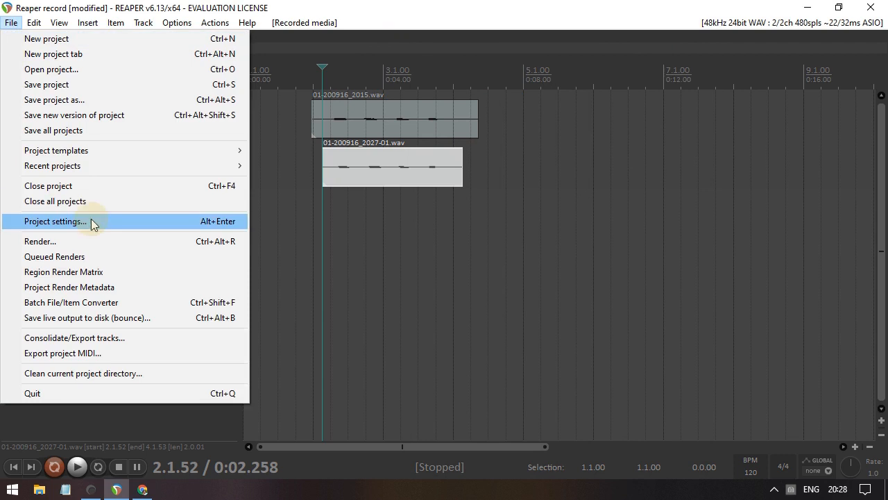
click(91, 221)
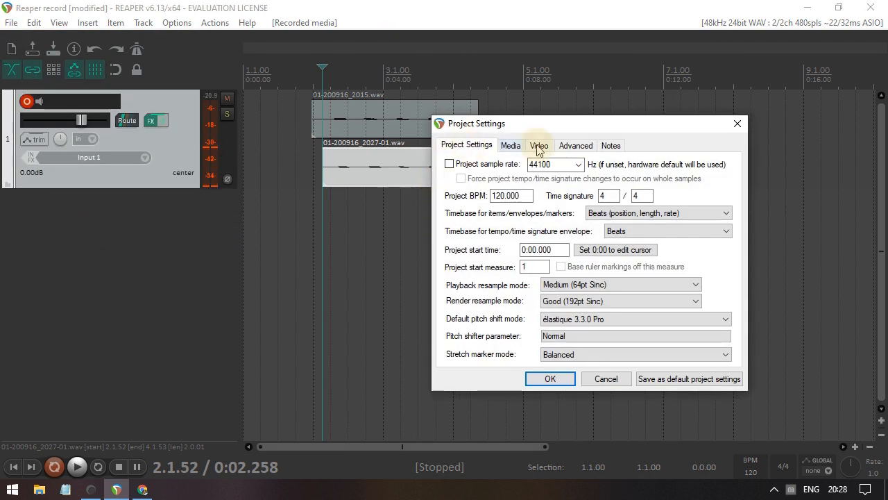
click(579, 147)
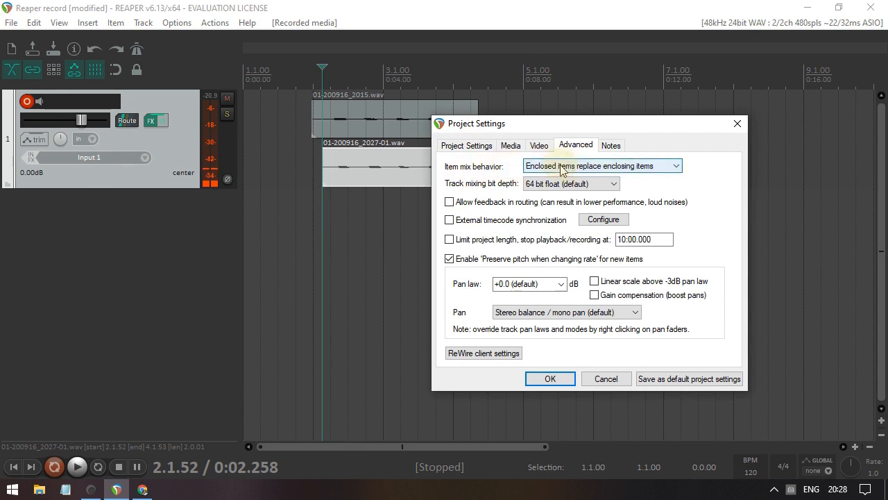
click(610, 168)
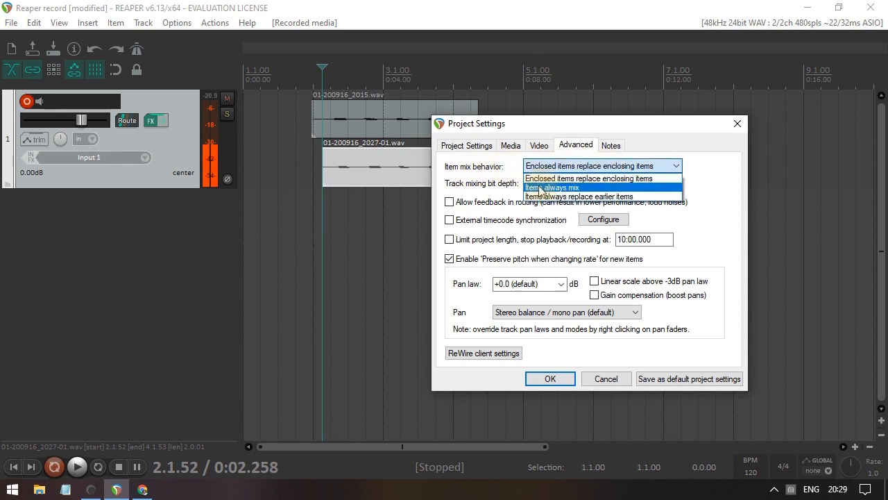
click(568, 187)
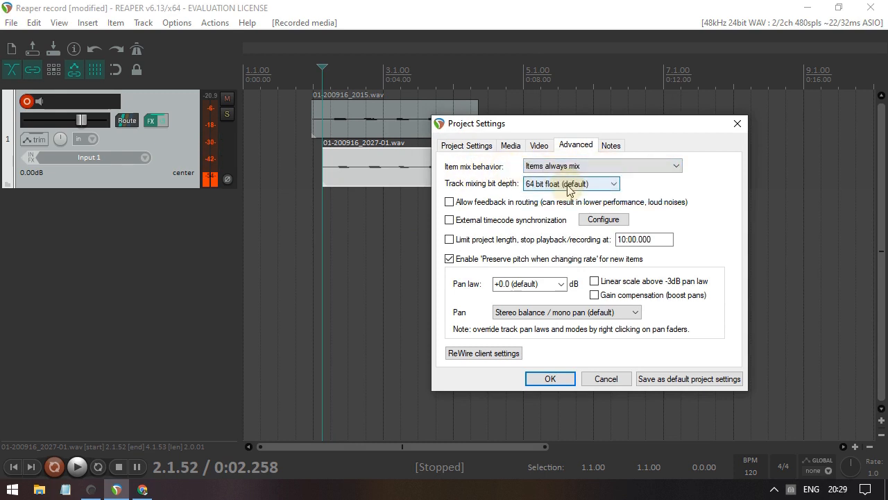
click(555, 379)
- Play back the two overlapping layers together from the start of measure 2
click(312, 199)
key(space)
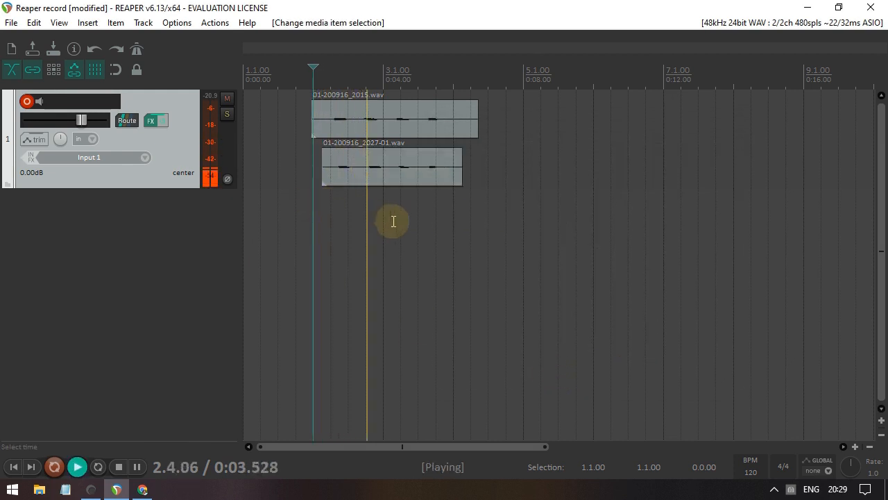
key(space)
- Record a third layer starting shortly before the two existing clips and play back all three layers
click(305, 187)
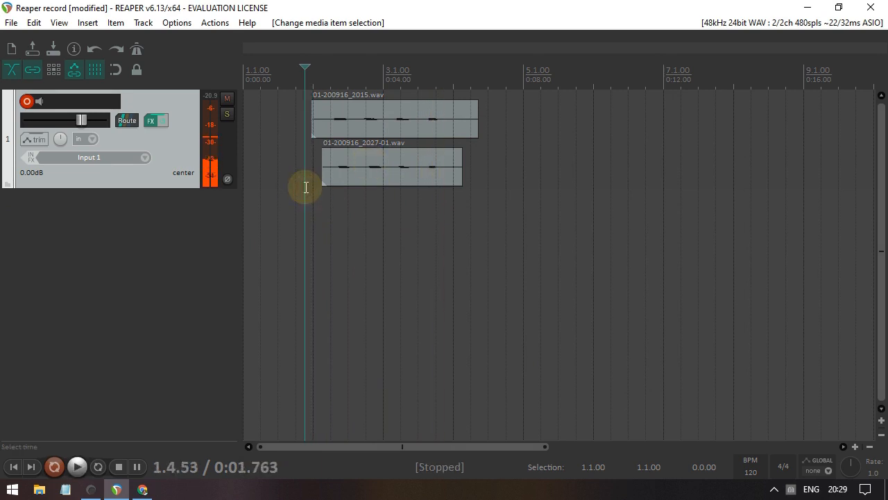
key(ctrl+r)
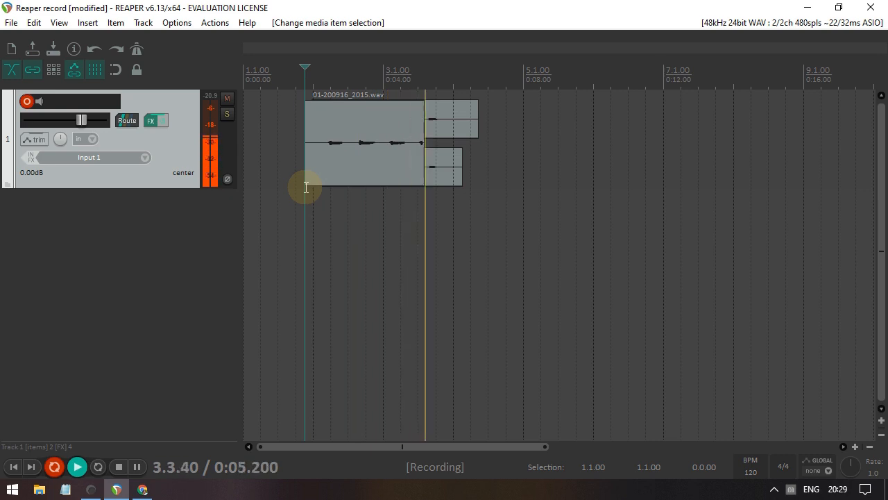
key(space)
click(312, 208)
key(space)
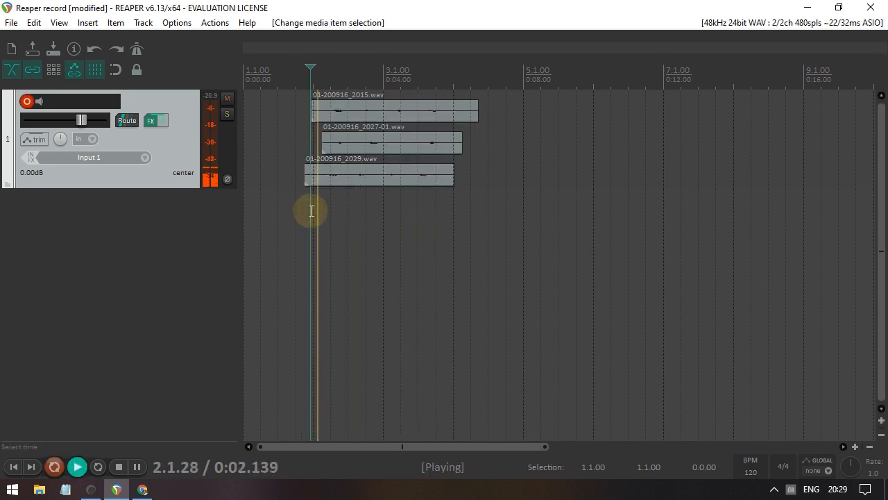
key(space)
click(345, 177)
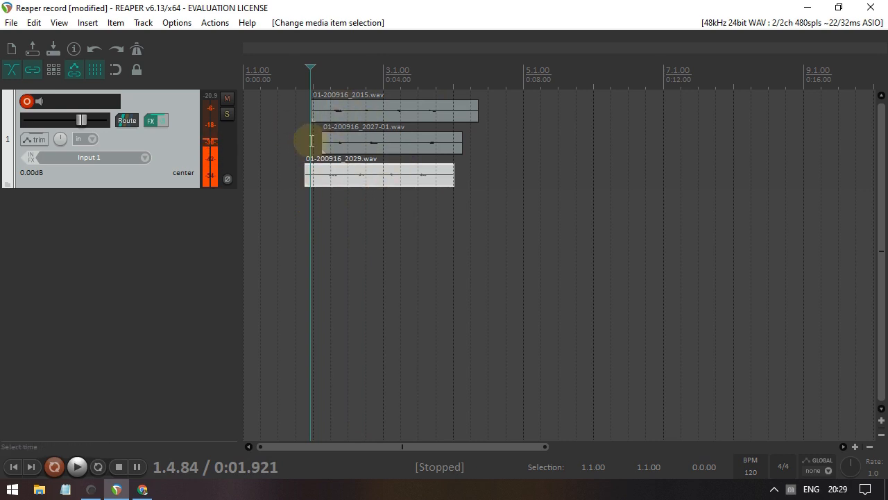
ctrl+click(389, 149)
ctrl+click(401, 119)
click(380, 182)
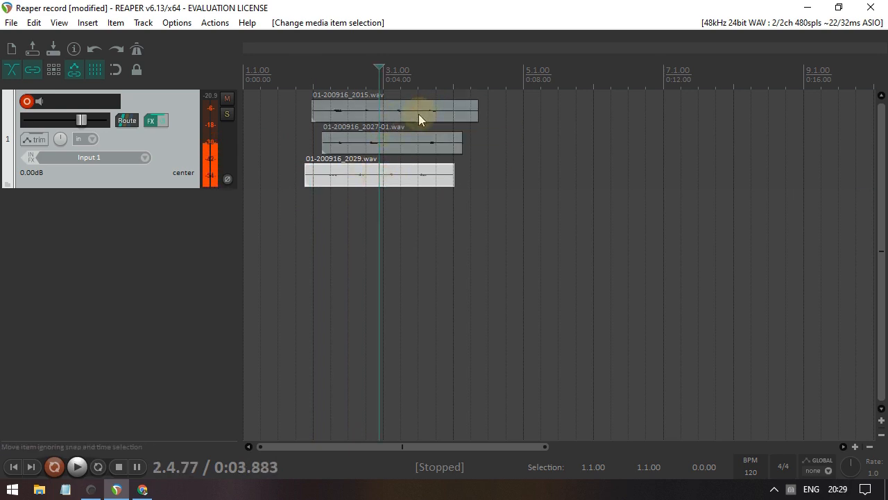
click(491, 170)
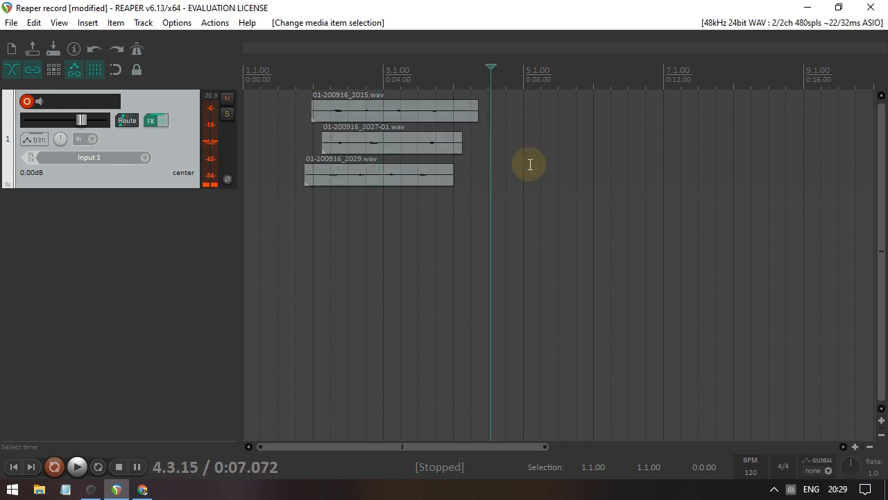
- Select all three layered clips and run the action "Take: Implode items on same track into takes"
drag(521, 173, 354, 119)
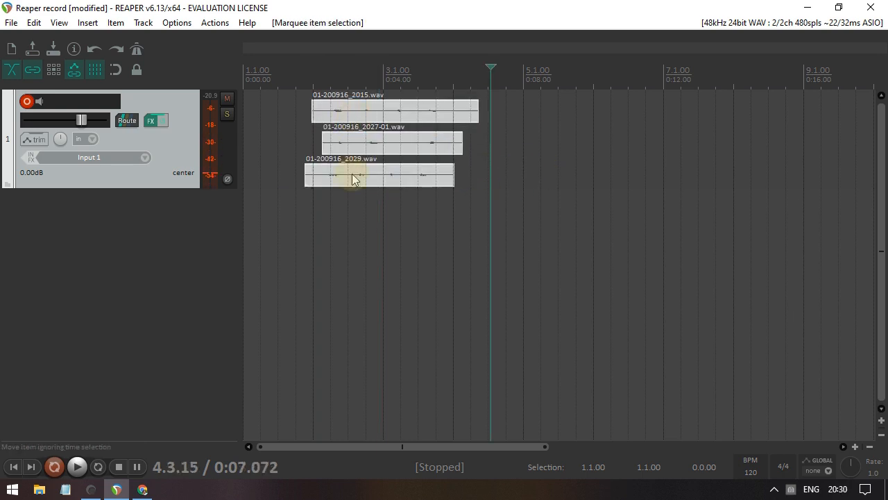
click(215, 23)
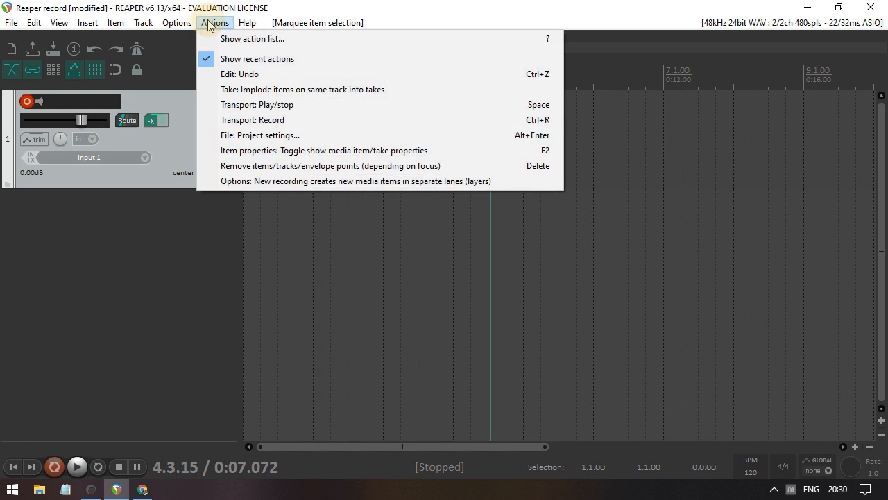
click(241, 40)
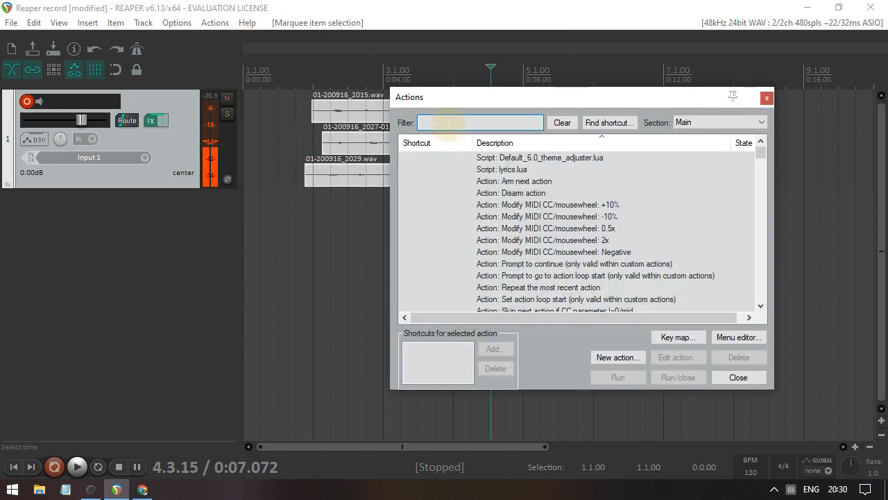
text(implode)
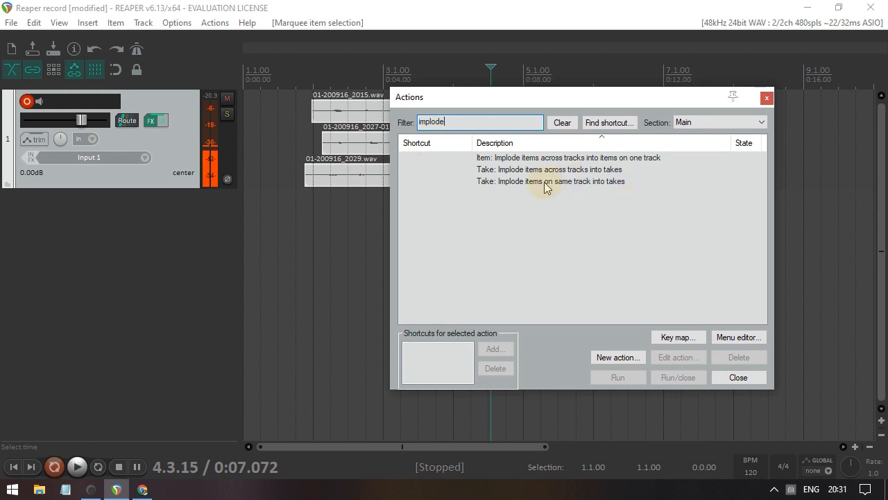
click(545, 183)
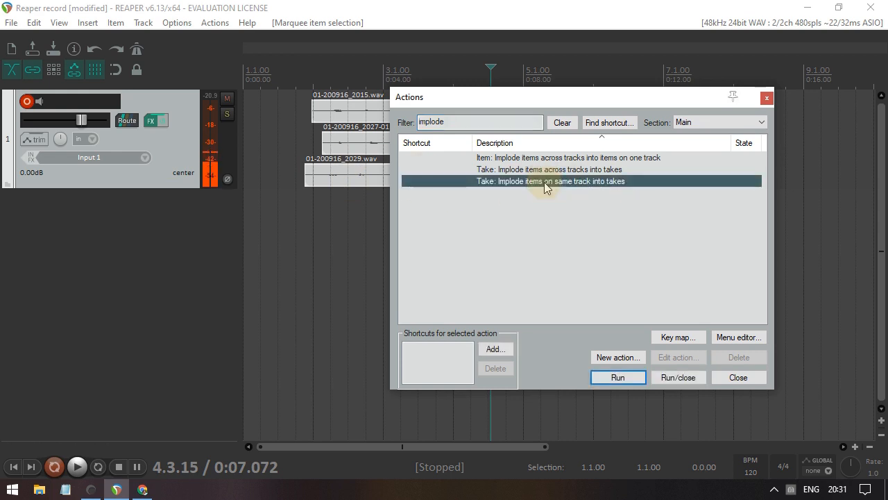
click(678, 379)
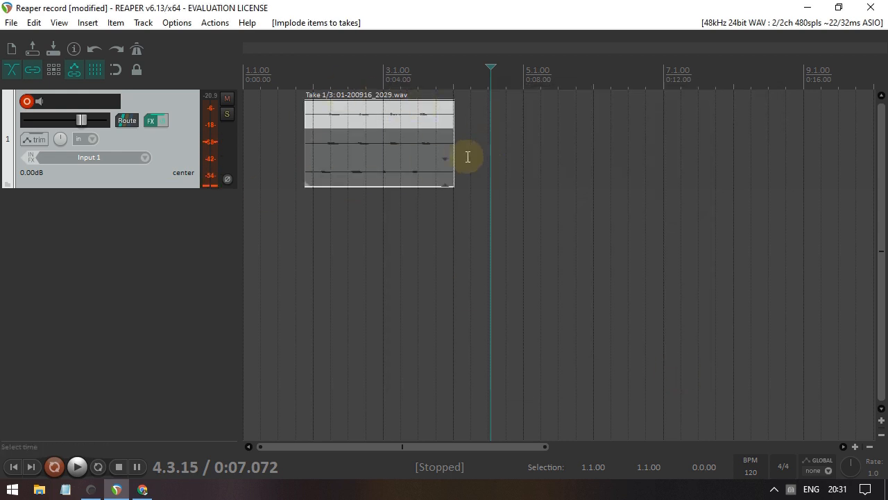
- Switch the active take between the imploded item's takes, playing back the second take from before the item's start
click(330, 143)
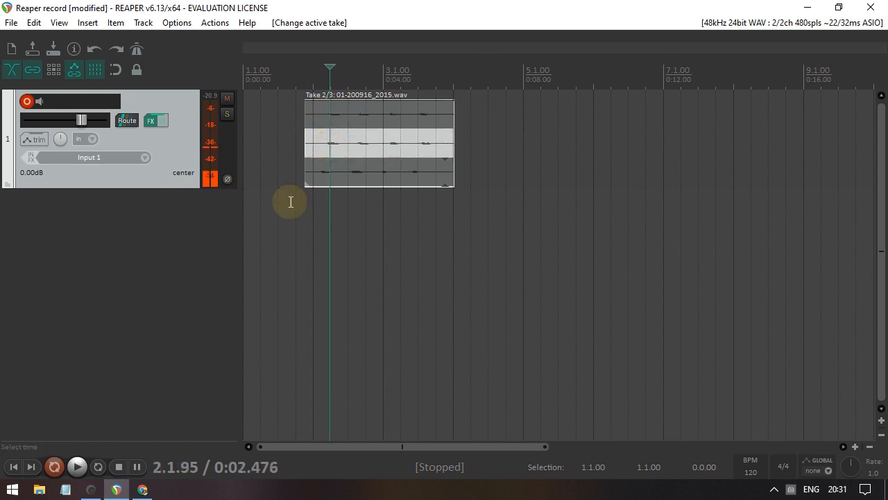
click(288, 204)
key(space)
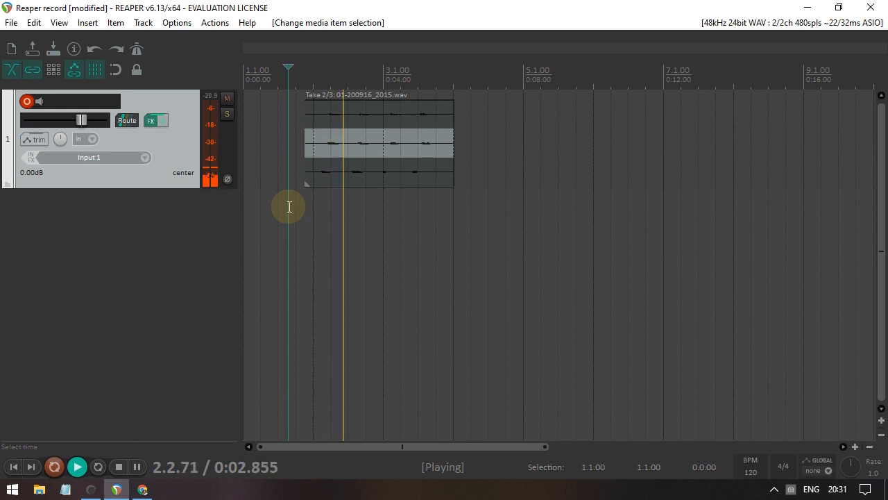
key(space)
click(332, 185)
click(357, 113)
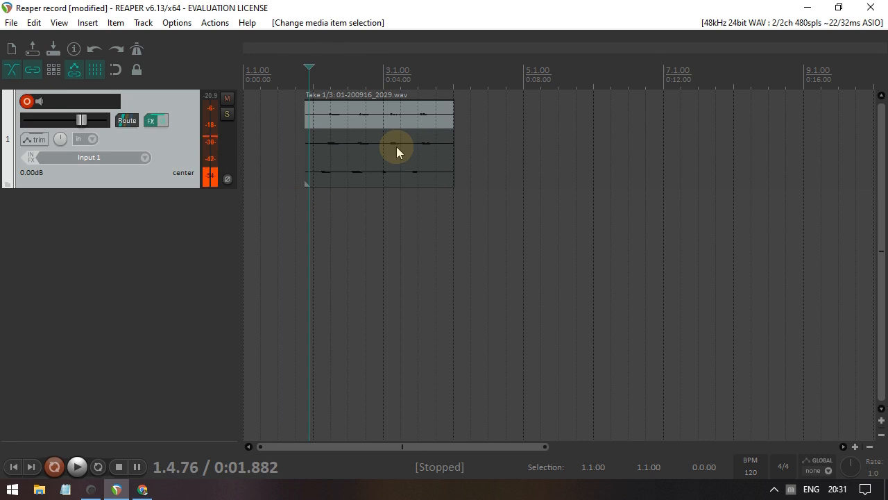
click(396, 147)
- Try exploding all takes of the item to new tracks, and undo it
right_click(387, 125)
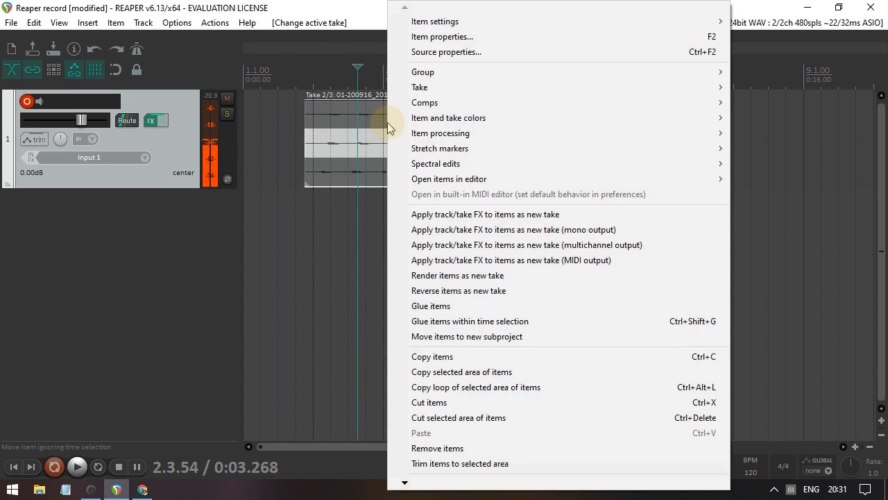
mouse_move(435, 86)
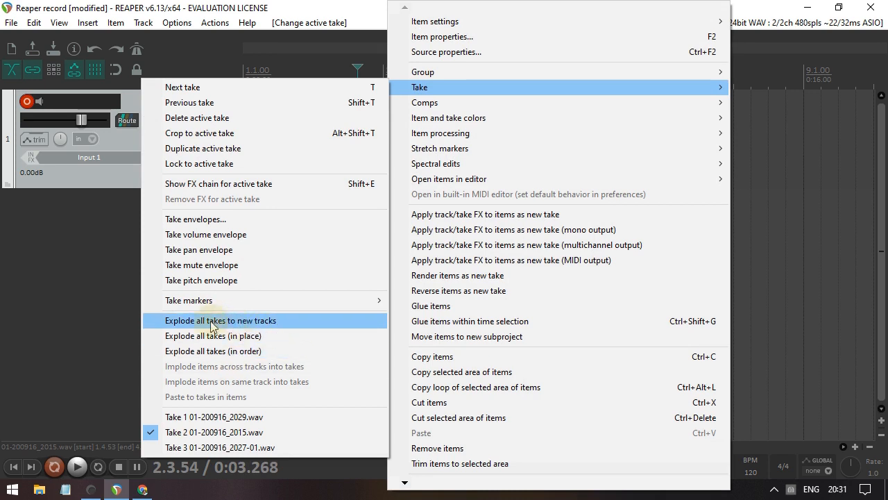
click(229, 325)
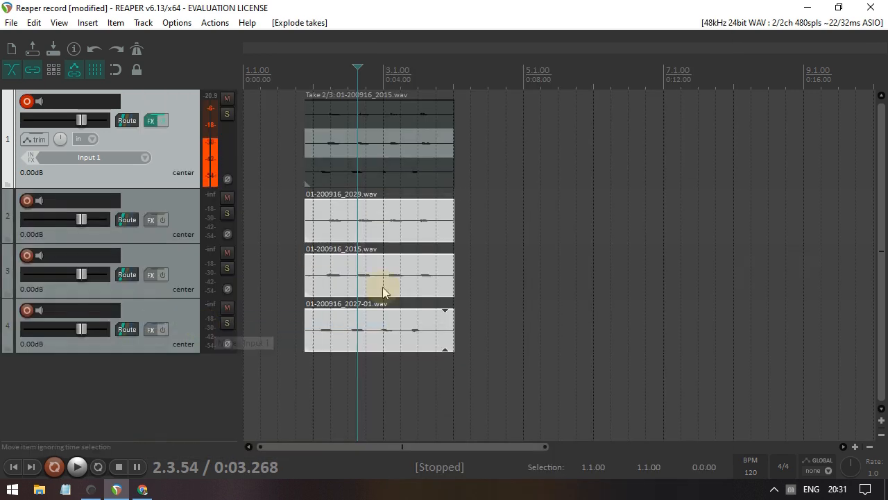
key(ctrl+z)
- Make the first take active, try exploding all takes in place, and undo the explosion
click(316, 122)
right_click(315, 122)
click(389, 87)
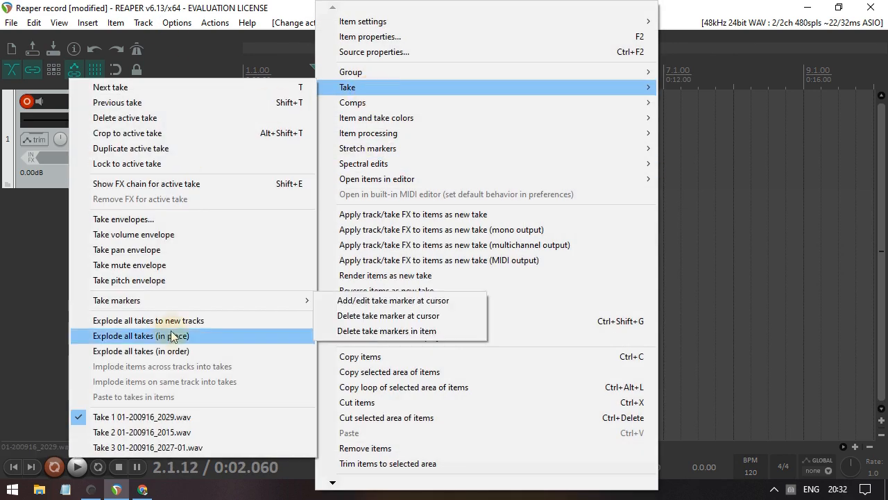
click(189, 338)
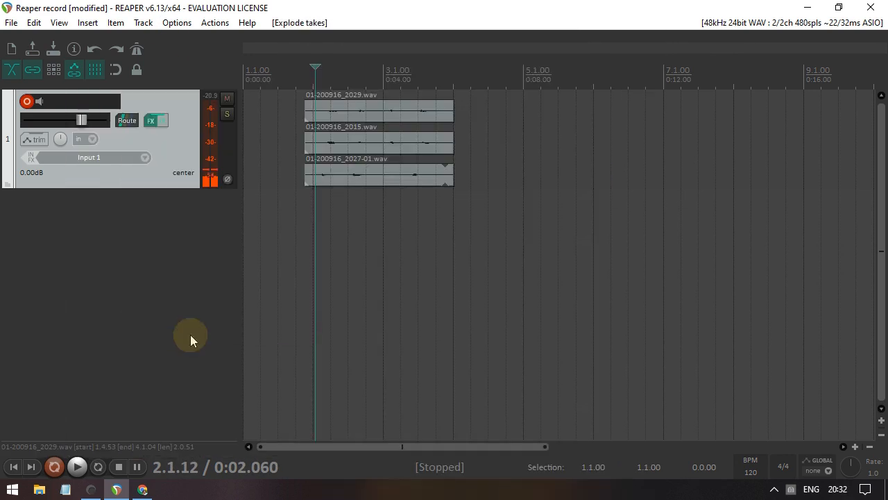
key(ctrl+z)
- Explode all takes of the item in order along the track
right_click(344, 136)
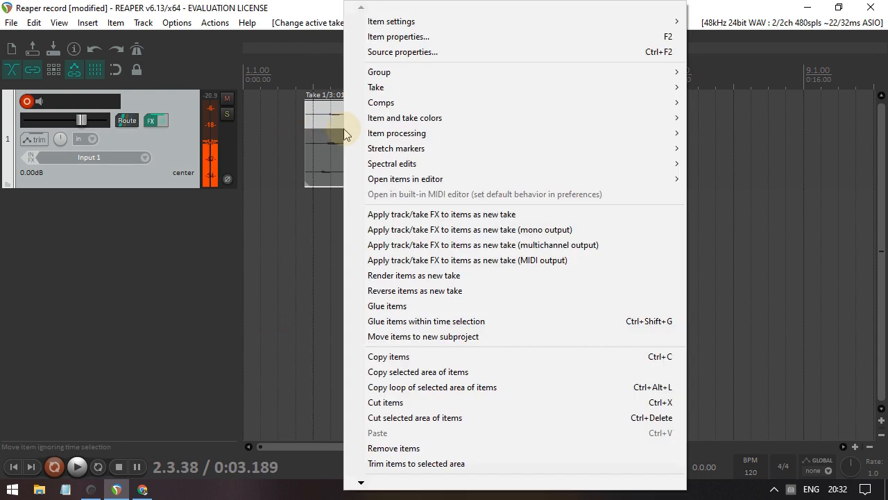
click(388, 87)
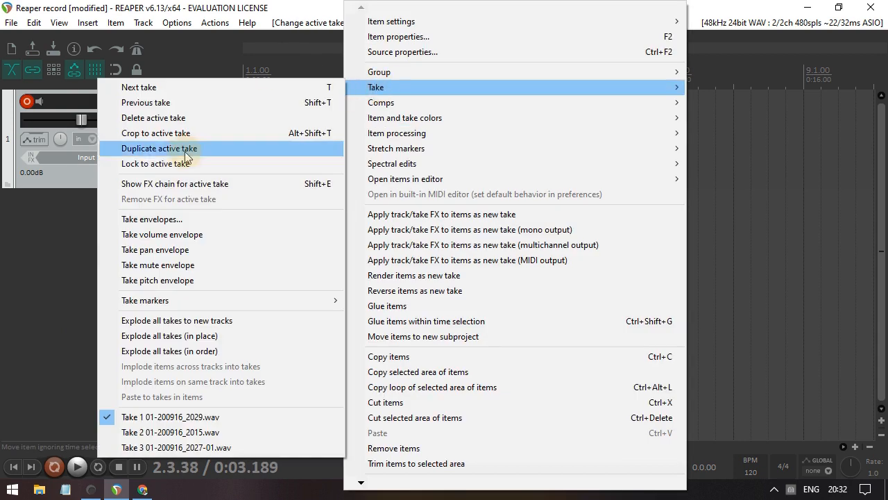
click(186, 352)
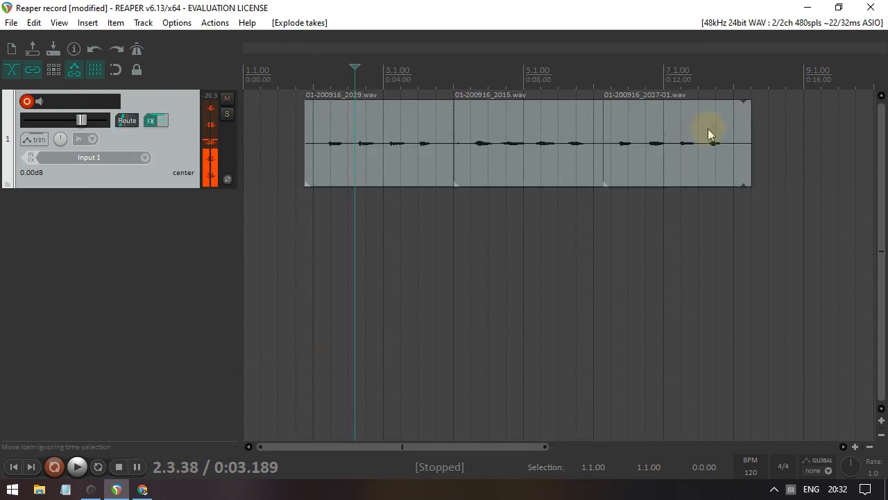
- Loop-record separate layers over a time selection from about 9.2.68 to 12.2.61, and select the second layer
scroll(530, 131, down, 3)
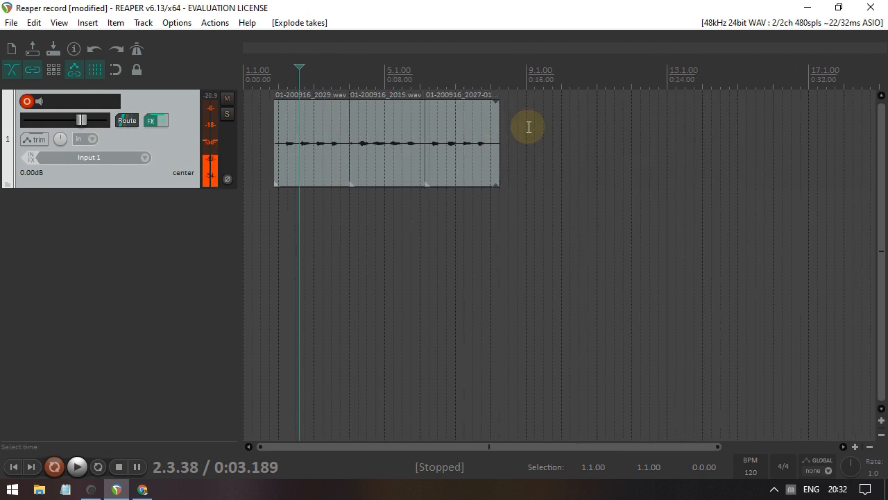
drag(540, 121, 647, 123)
click(520, 160)
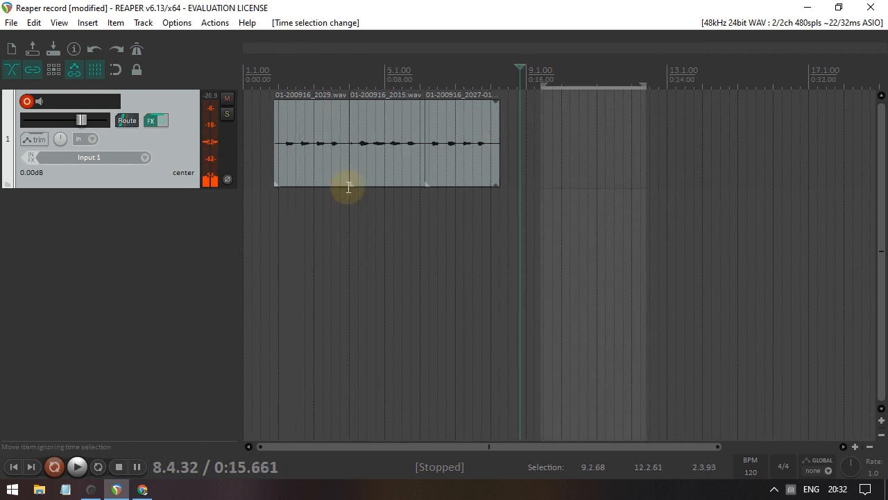
click(97, 469)
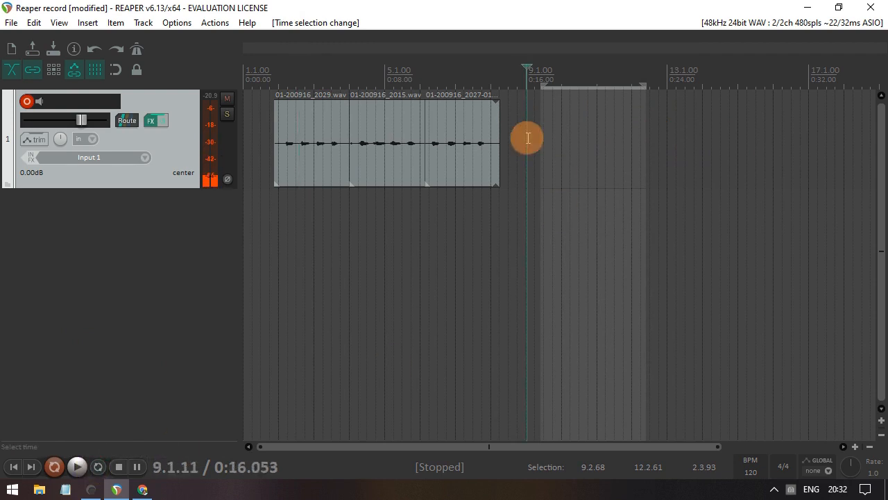
key(ctrl+r)
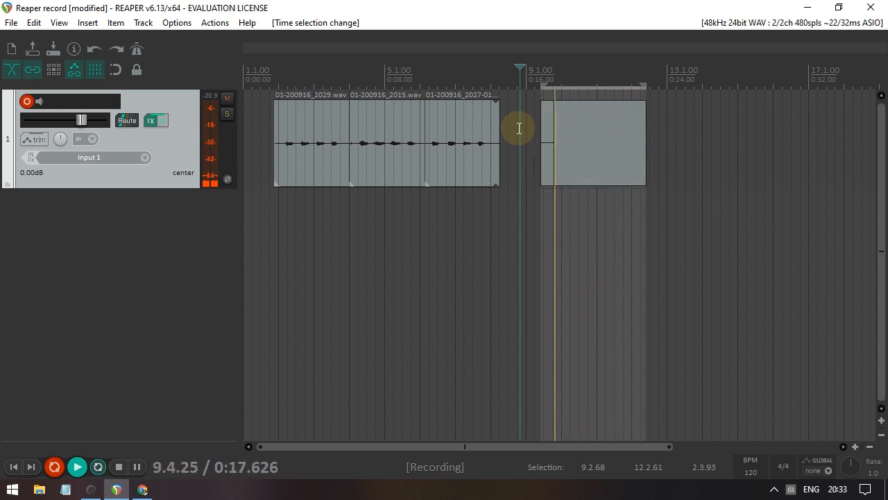
key(space)
drag(570, 174, 577, 153)
click(580, 120)
click(582, 147)
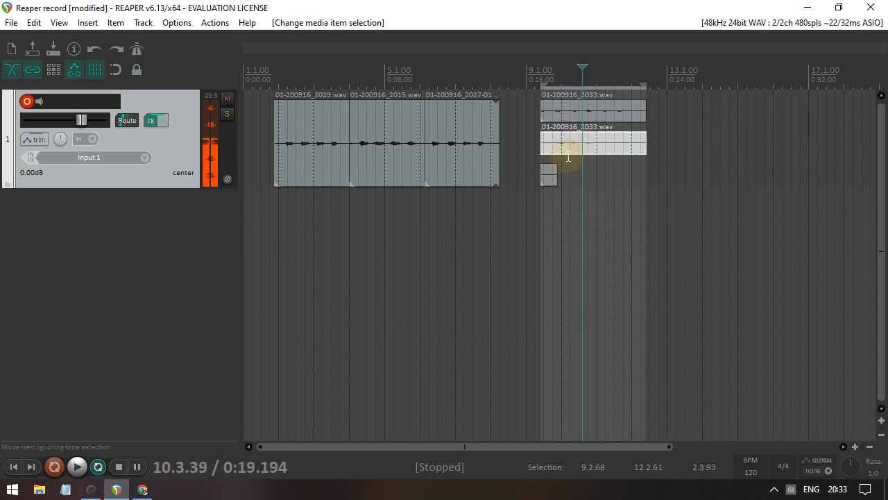
- Set a time selection from about 13.1.12 to 14.3.32 and enable "Always add takes to new recorded items when looping"
drag(668, 89, 722, 89)
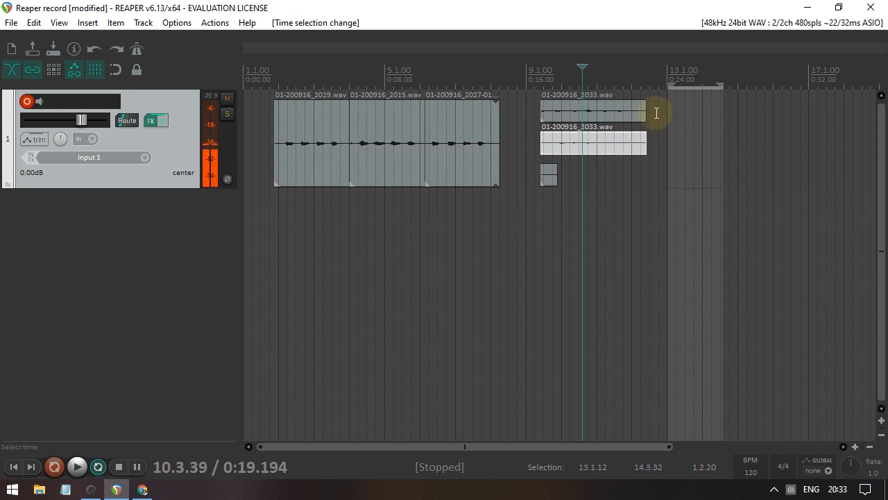
click(654, 113)
click(176, 22)
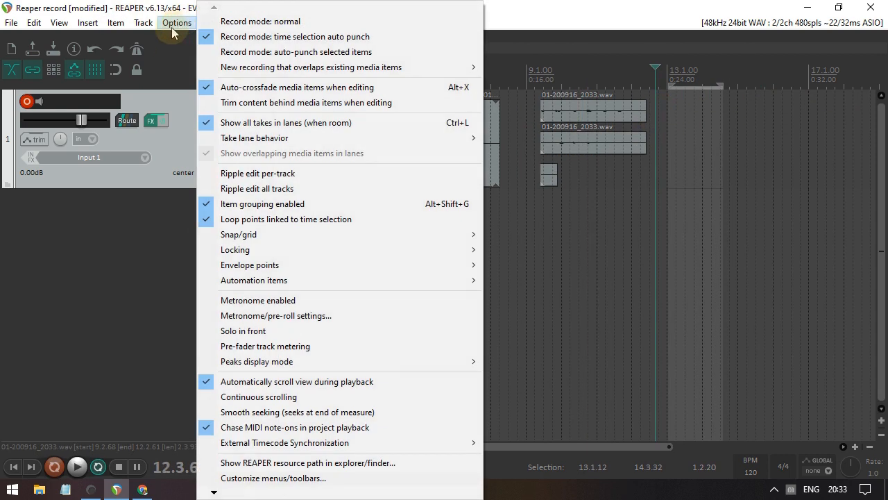
mouse_move(239, 70)
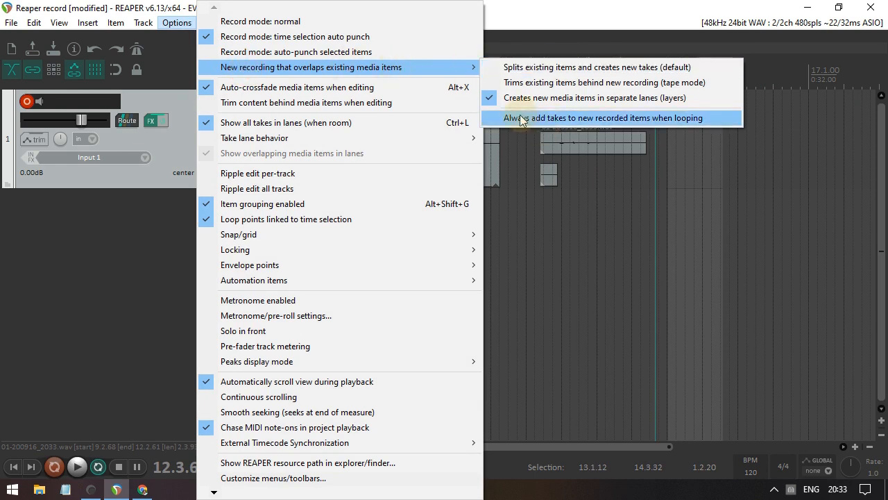
click(657, 118)
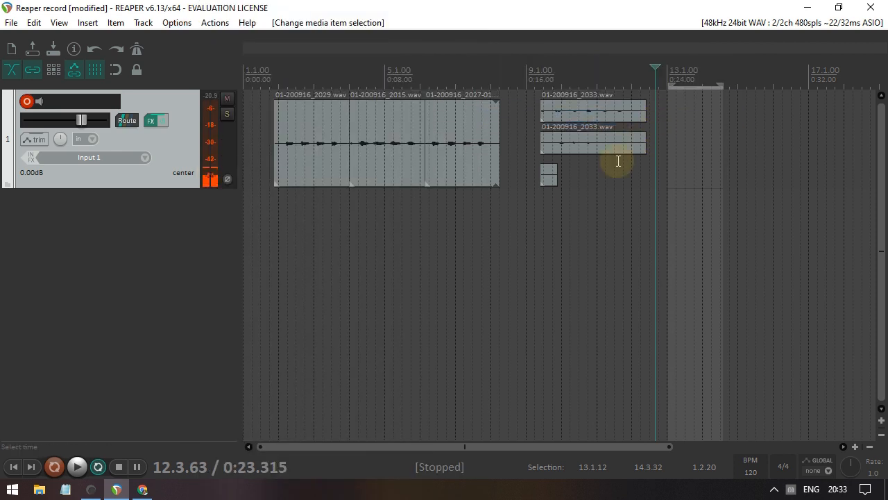
- Clear the time selection and record a short overlapping layer from about 10.3.70 over the looped layers
click(585, 173)
click(657, 115)
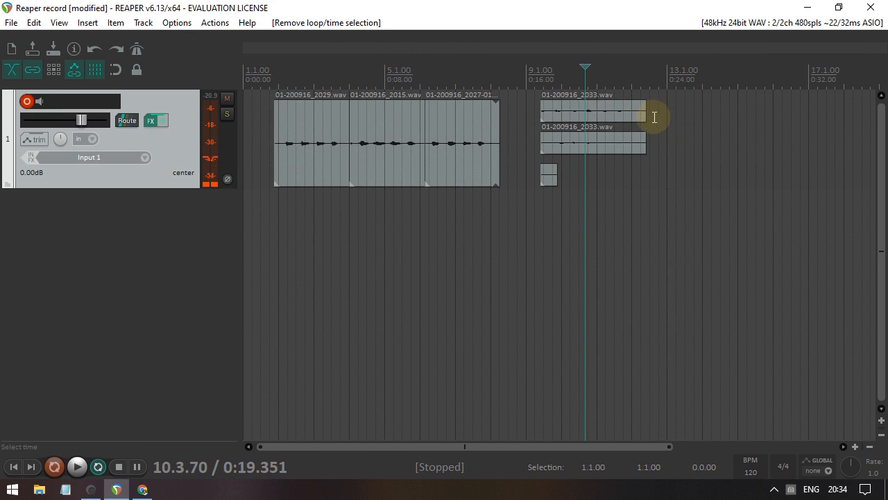
key(ctrl+r)
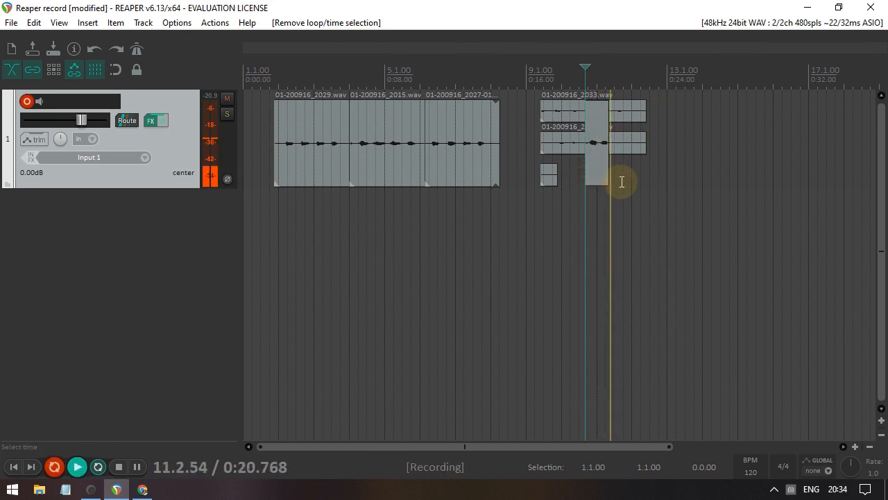
key(space)
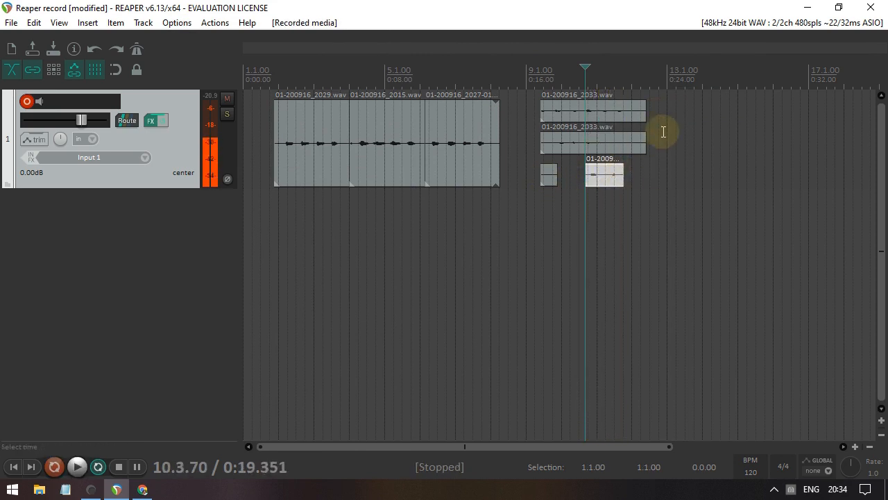
- Loop-record takes over a time selection from about 13.2.85 to 14.3.80 and make the second take active
drag(684, 82, 727, 82)
click(672, 112)
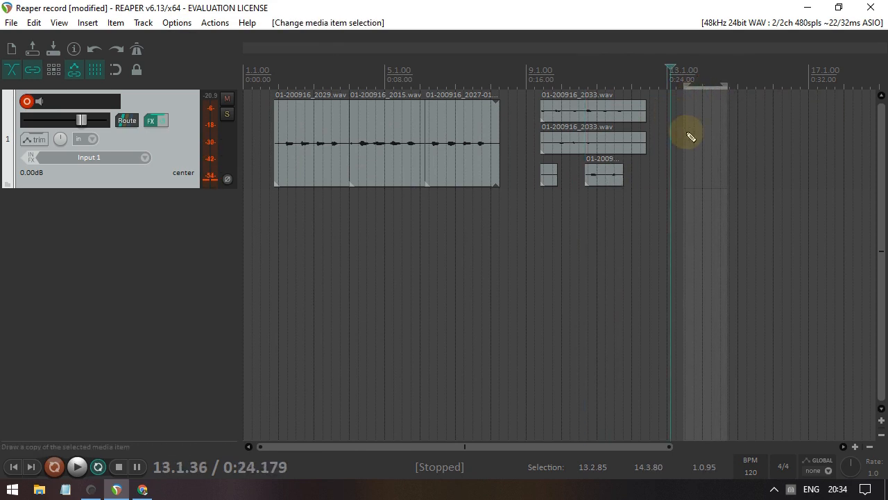
key(ctrl+r)
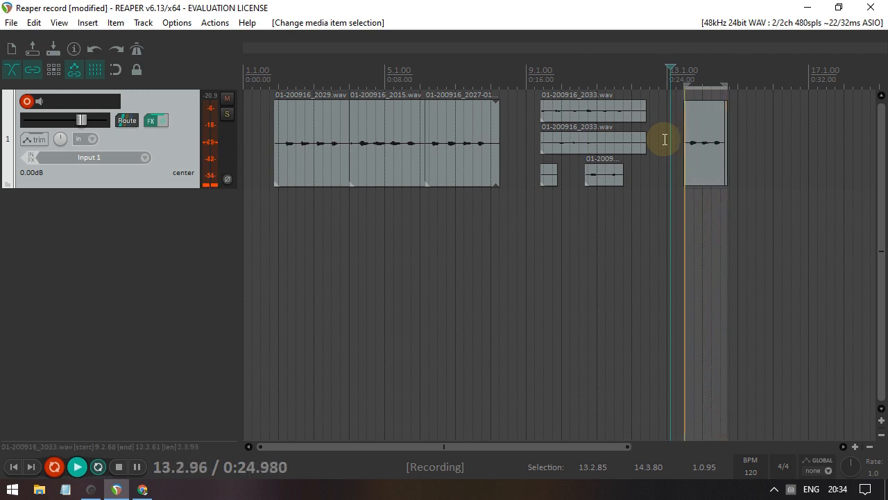
key(space)
click(703, 136)
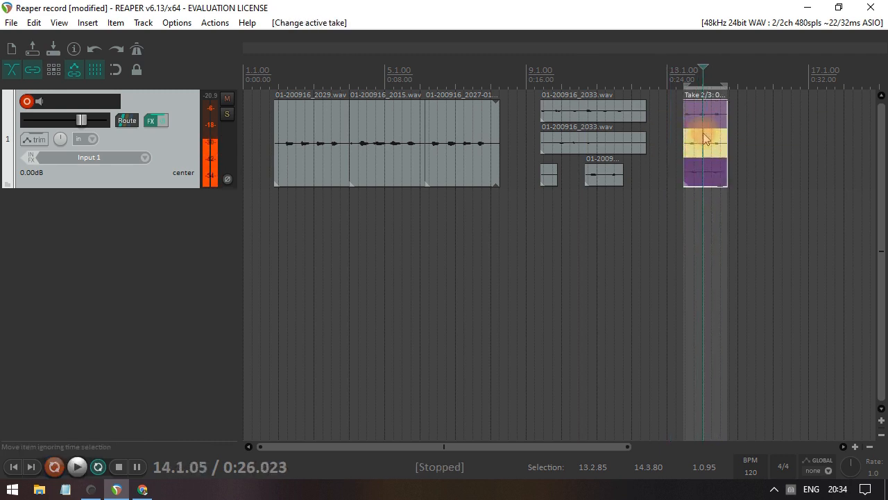
- Disable always adding takes when looping, and undo the recordings made after the three exploded clips
click(177, 23)
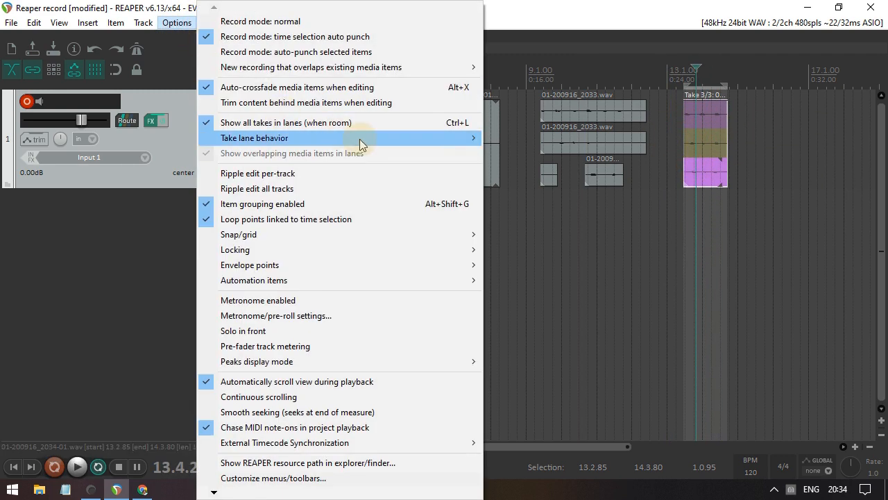
click(507, 118)
key(ctrl+z)
key(ctrl+z)
key(ctrl+z)
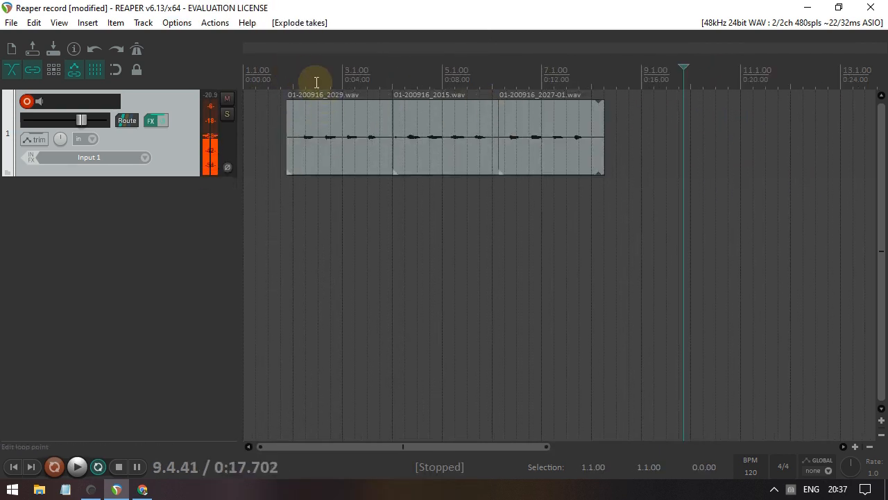
- Set new overlapping recordings to "Trims existing items behind new recording (tape mode)"
click(182, 22)
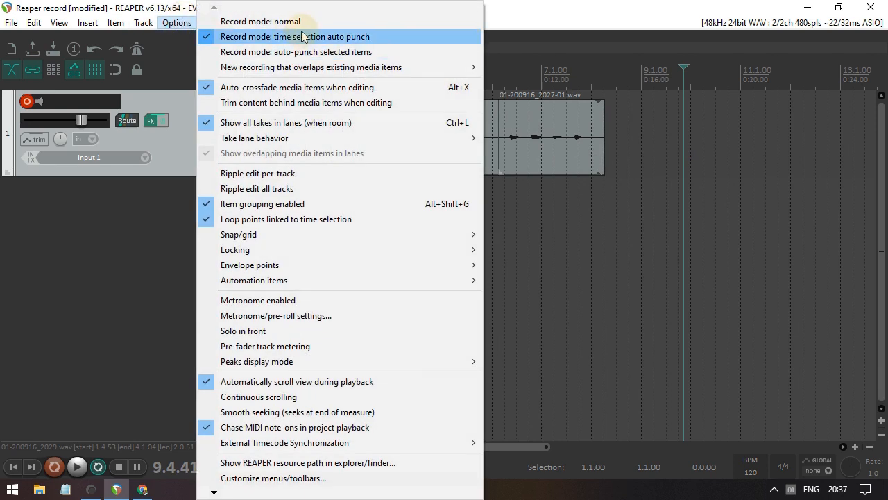
mouse_move(258, 65)
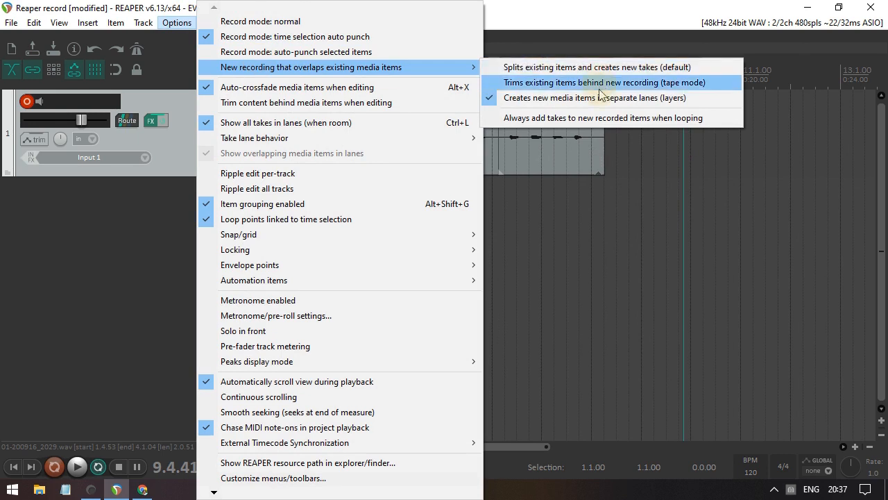
click(524, 84)
- Move the third clip slightly earlier and the first clip slightly later so both overlap the middle clip, and make the track taller
drag(537, 135, 520, 133)
drag(324, 138, 333, 138)
mouse_move(172, 176)
mouse_down()
mouse_move(178, 192)
mouse_move(175, 184)
mouse_up()
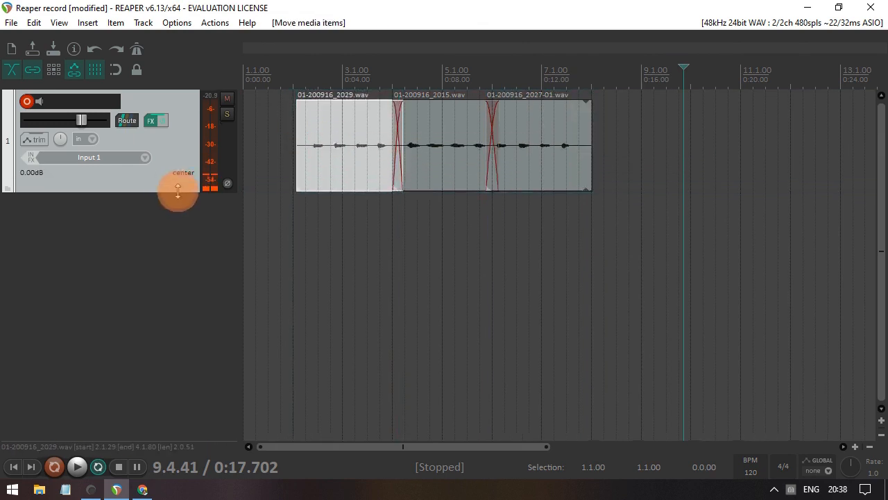
- Try showing overlapping media items in lanes, and turn the lane display off again
click(178, 22)
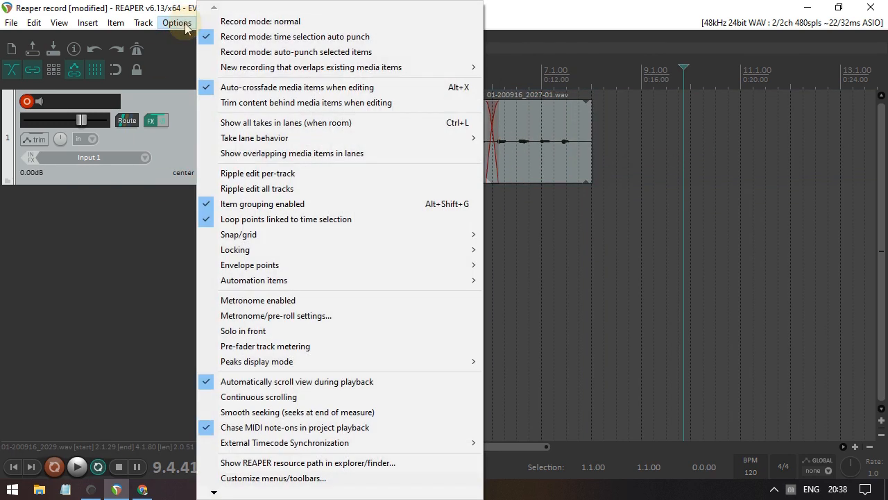
click(285, 155)
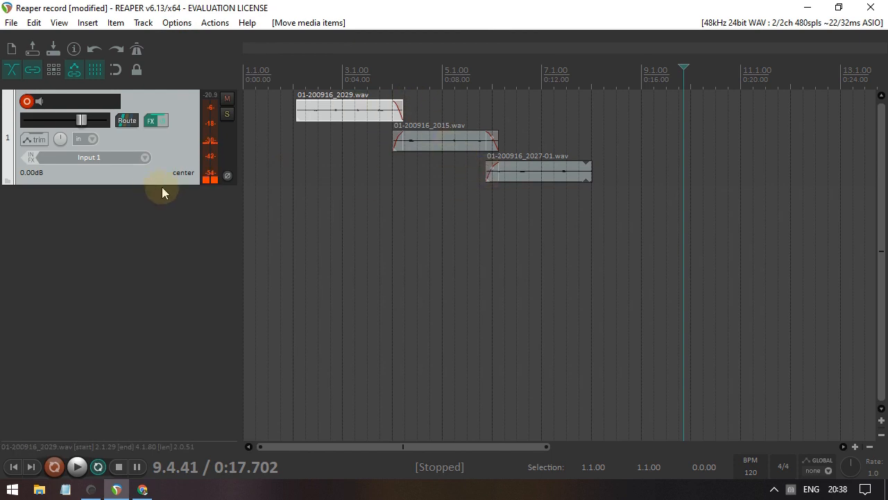
mouse_move(162, 187)
mouse_down()
mouse_move(165, 123)
mouse_move(175, 178)
mouse_up()
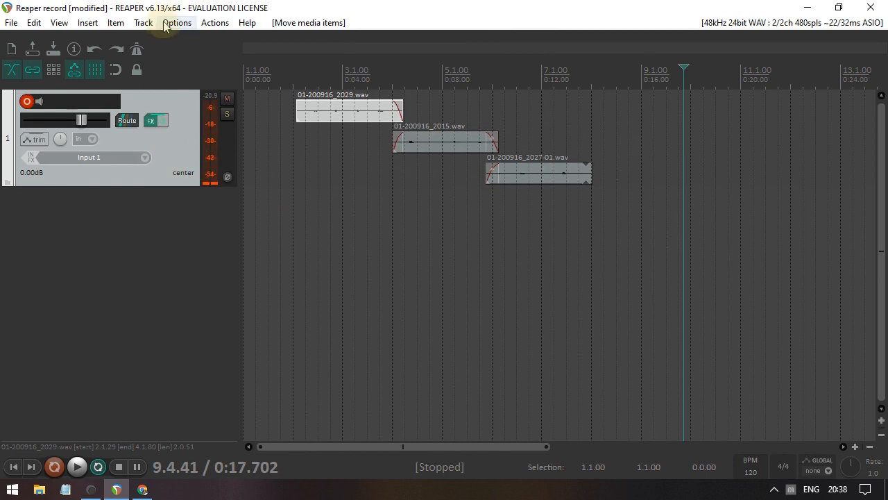
click(177, 23)
click(246, 154)
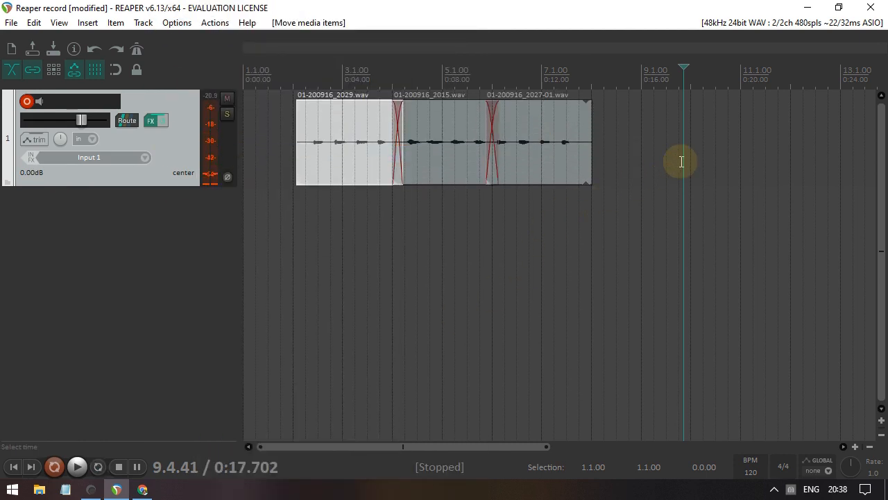
- Record a short clip from about 9.4.41 in the empty area after the three clips, and delete it
key(ctrl+r)
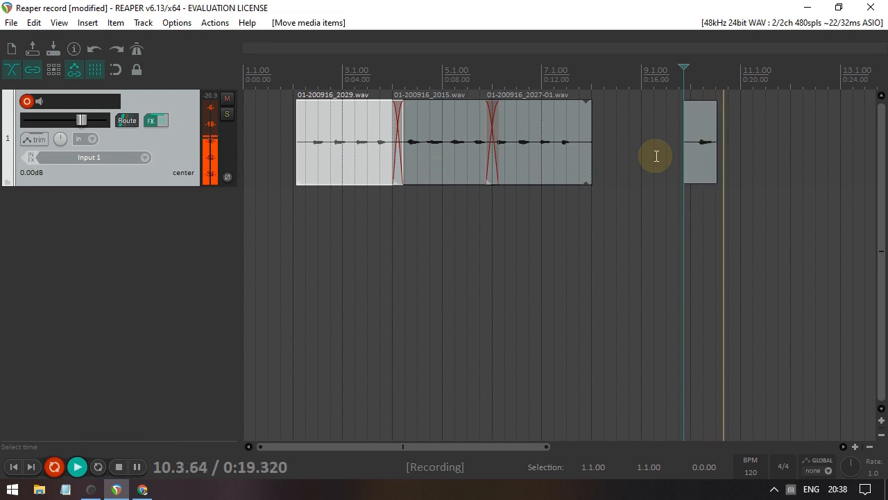
key(space)
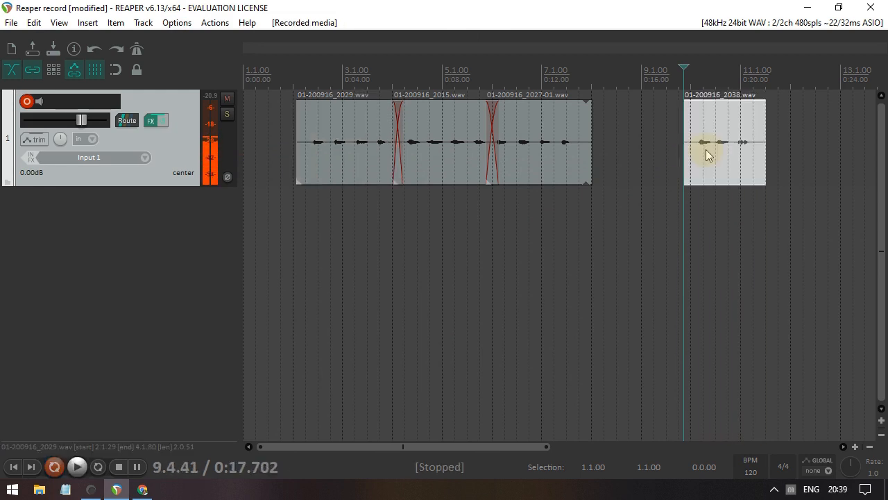
click(704, 143)
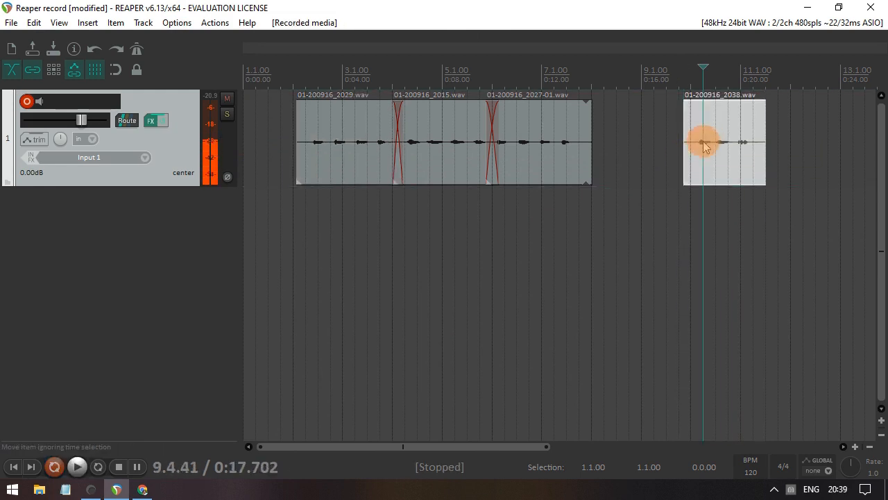
key(Delete)
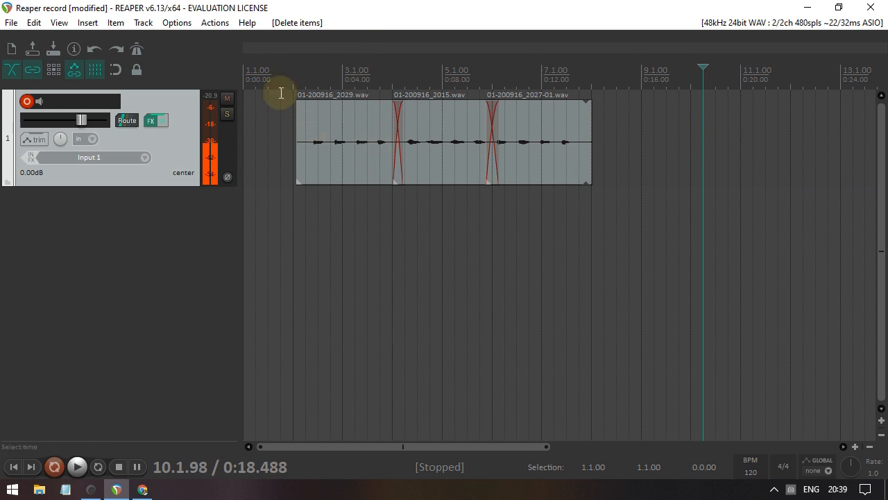
- Open the keyboard shortcut assignment list from the Keyboard/Multitouch preferences
click(177, 23)
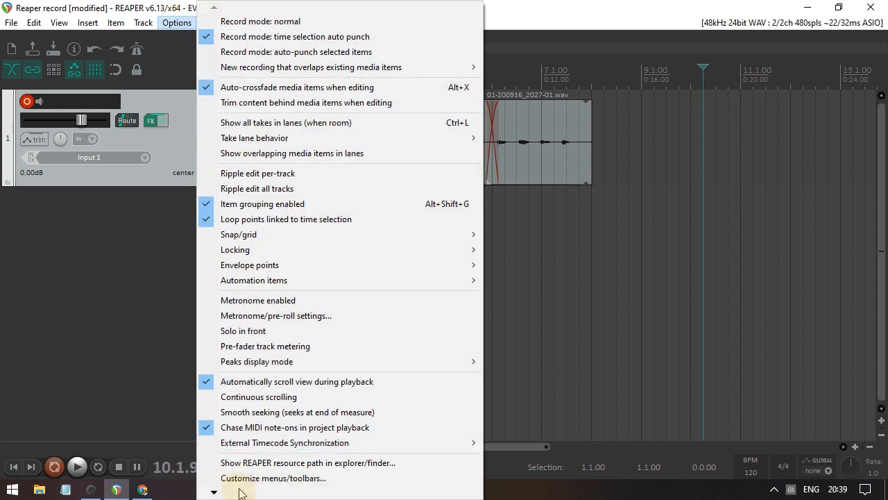
mouse_move(215, 494)
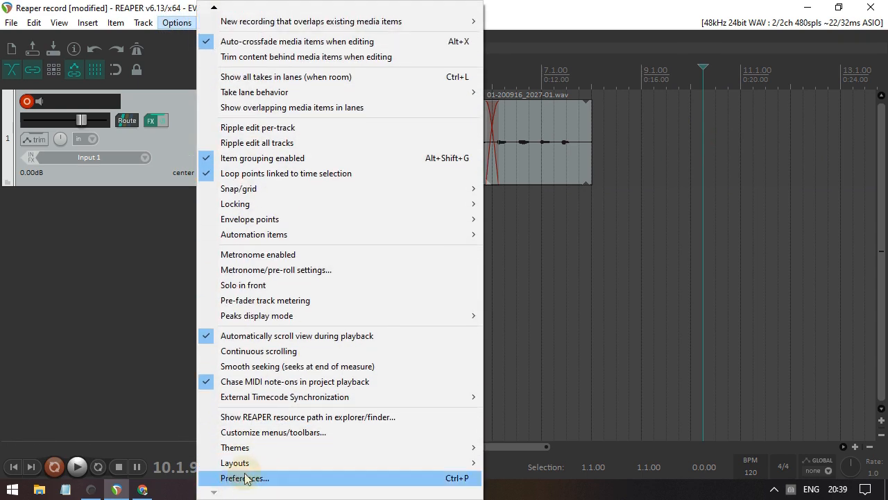
click(244, 479)
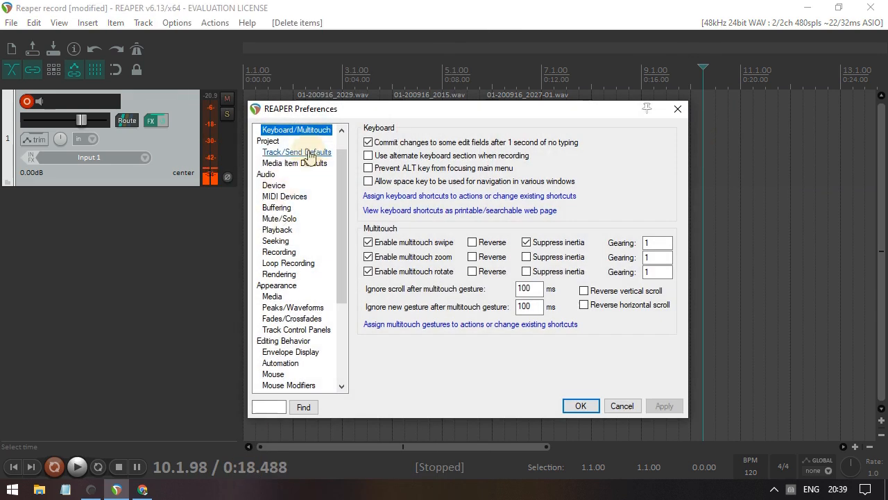
scroll(299, 157, up, 1)
click(286, 131)
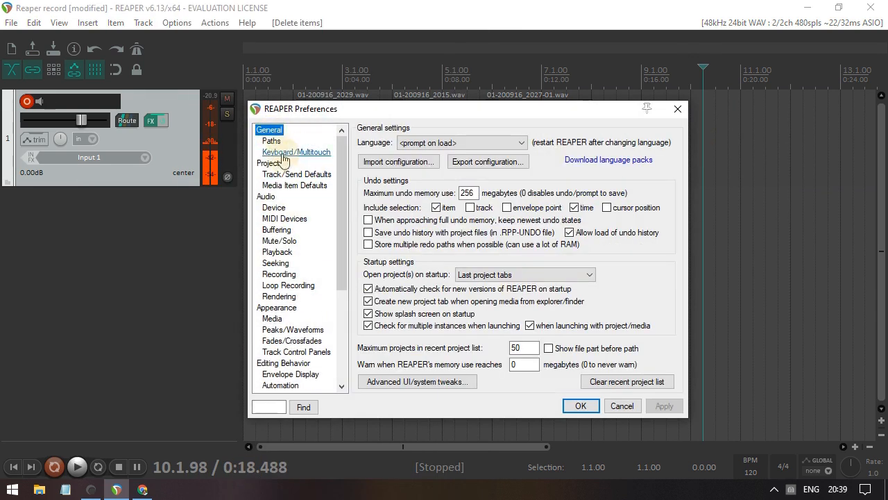
click(295, 152)
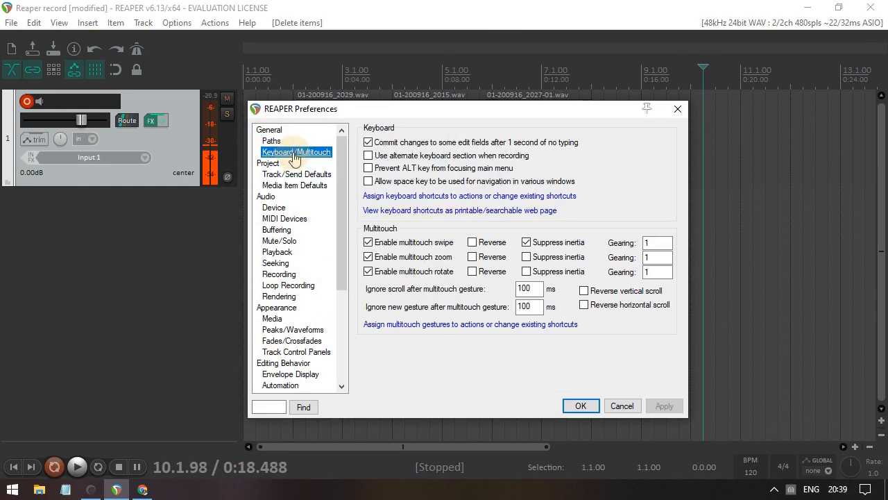
click(422, 196)
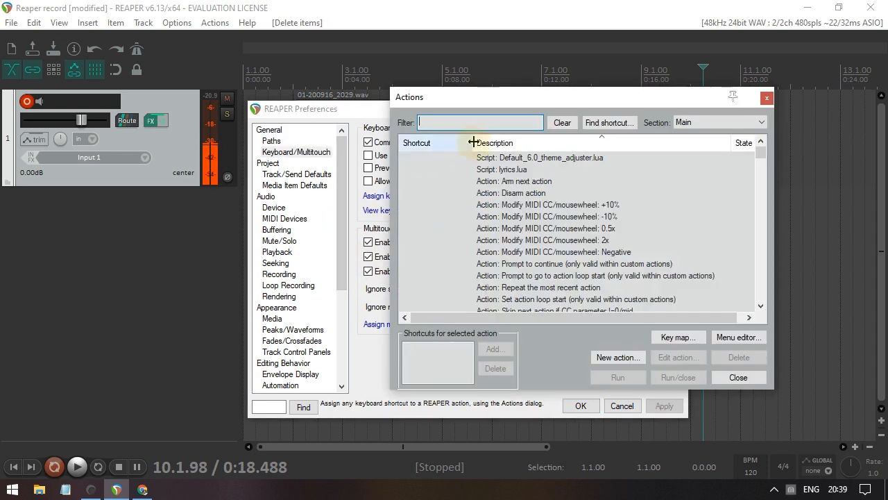
- Assign X as the shortcut for "Transport: Stop (DELETE all recorded media)", override the key's existing mapping, and close the preferences
click(465, 122)
text(stop)
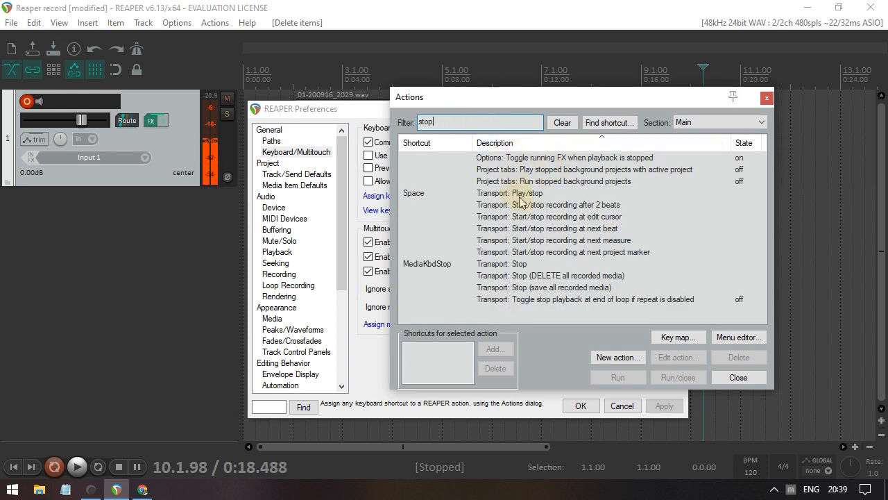
click(551, 277)
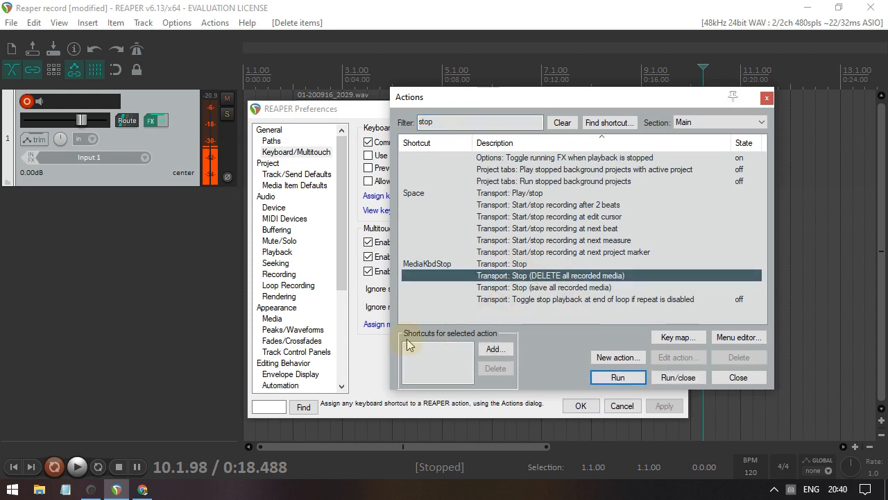
click(495, 349)
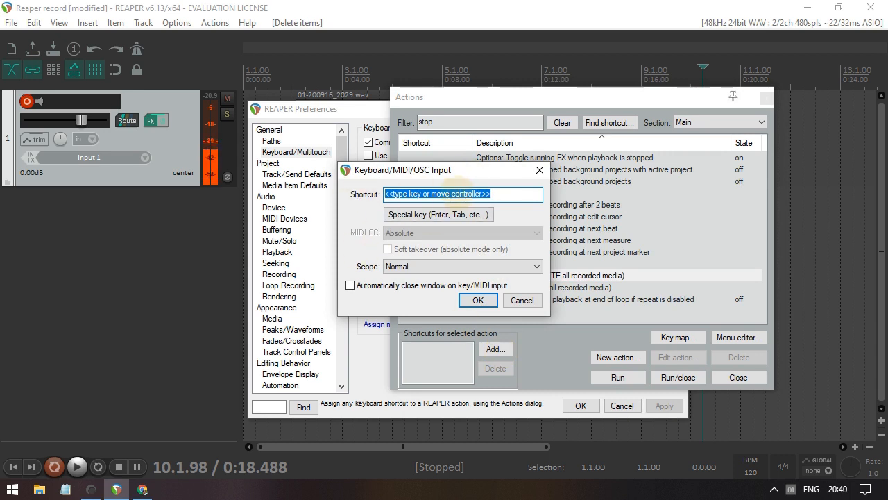
key(x)
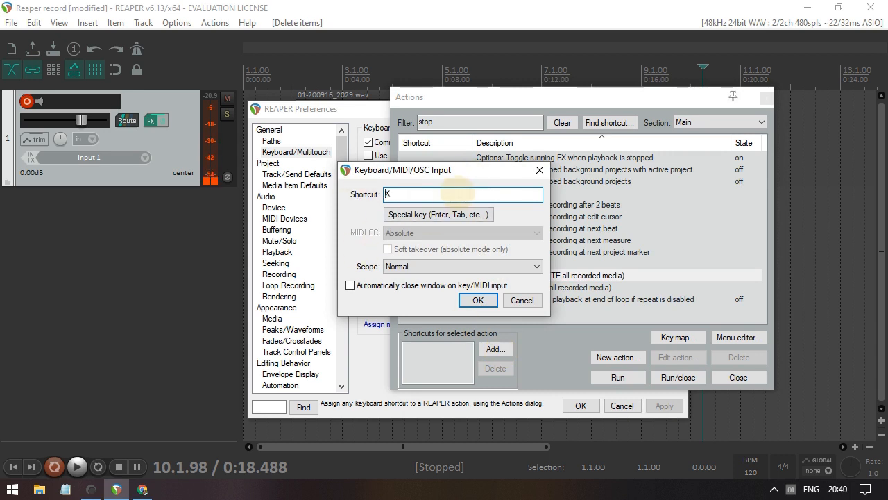
click(478, 303)
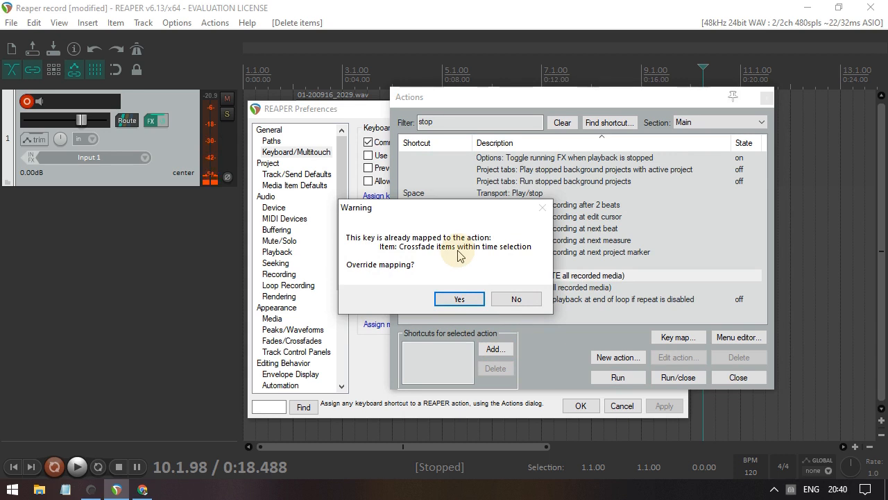
click(460, 299)
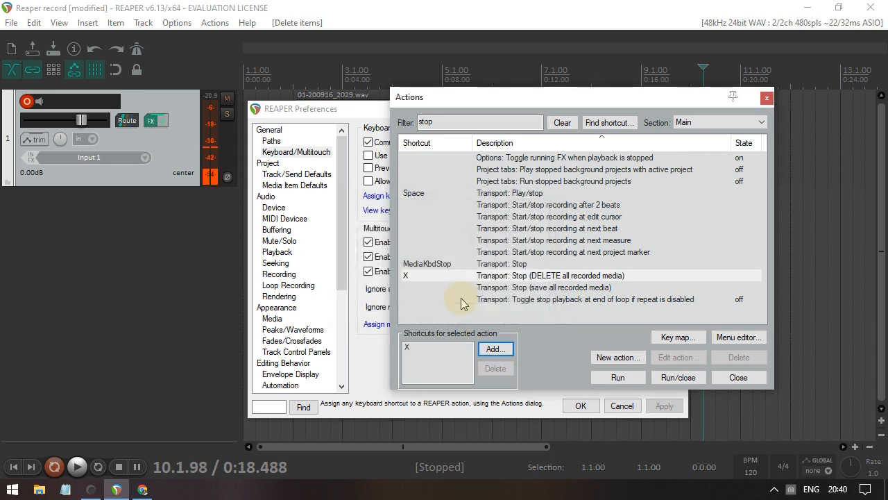
click(737, 378)
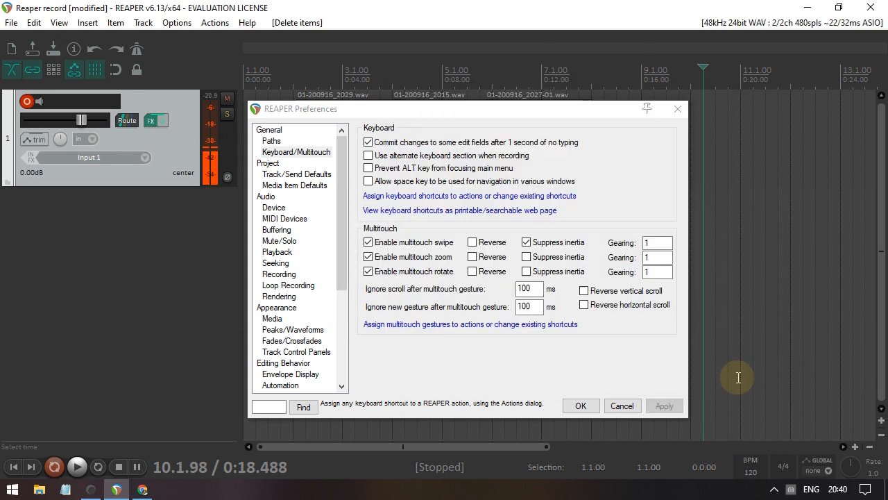
click(581, 406)
- Record from about 8.4.68 and discard that recording on stopping, and record a short clip there again and keep it
click(637, 156)
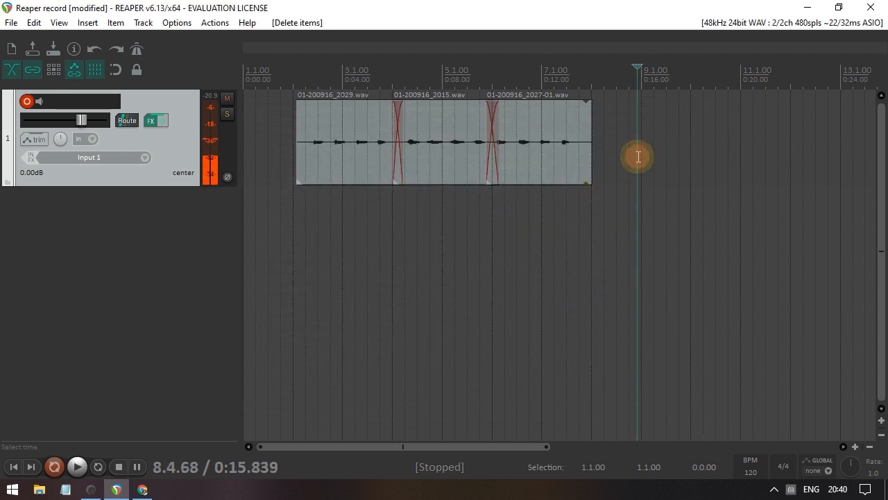
key(ctrl+r)
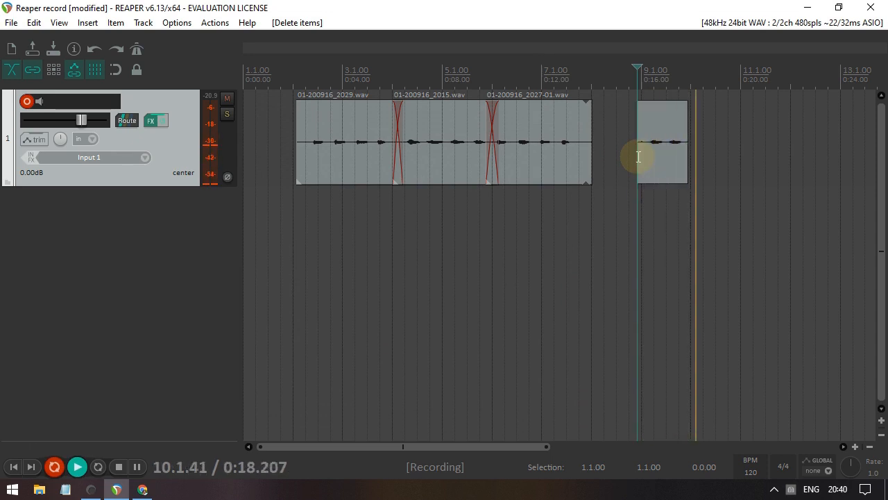
key(space)
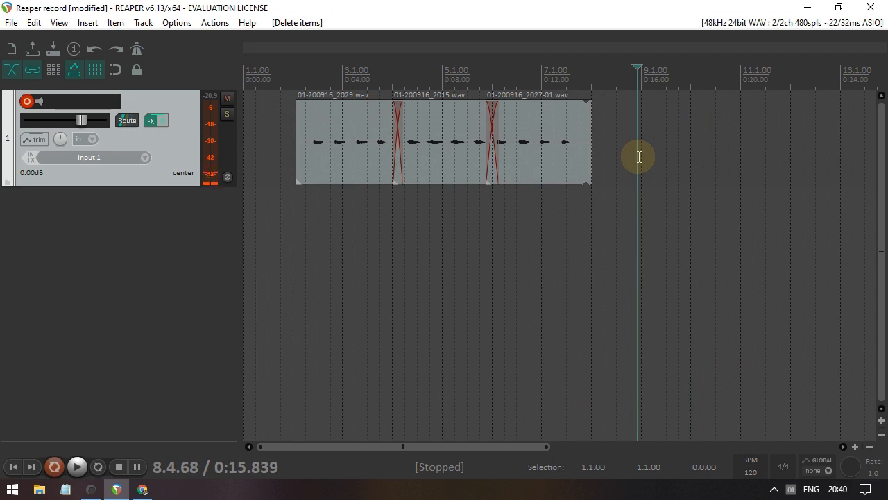
key(ctrl+r)
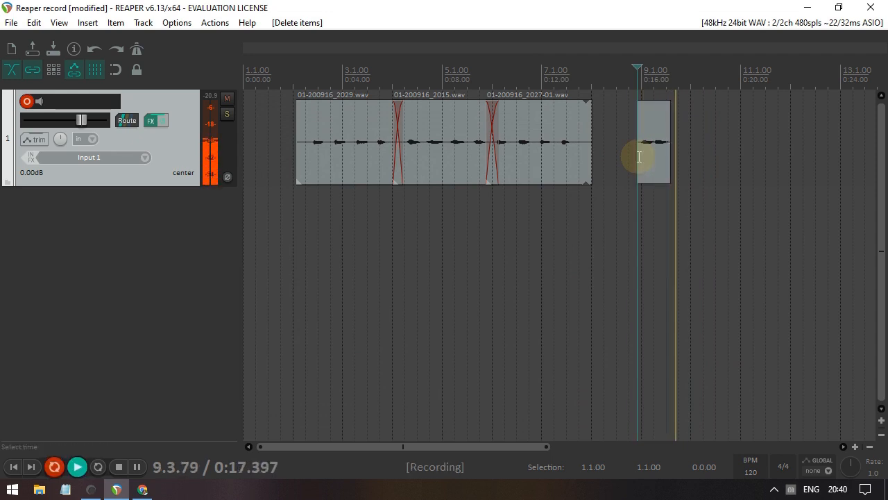
key(space)
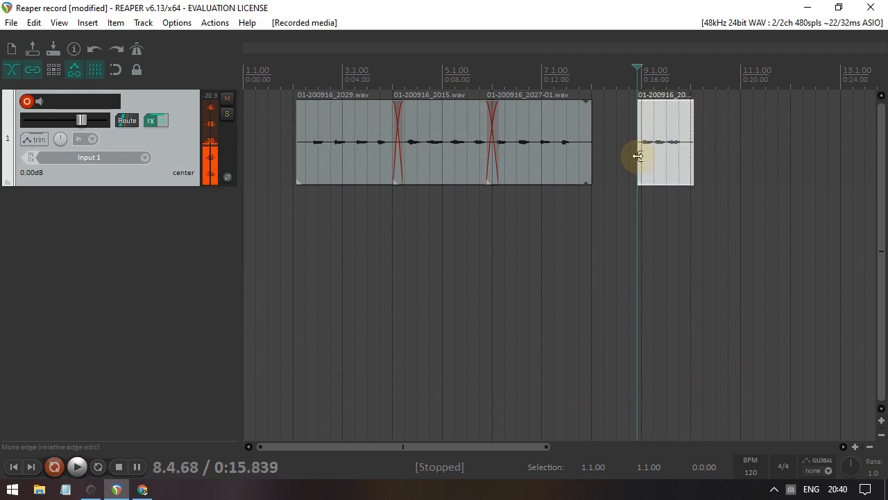
- Review the options for new recordings that overlap existing media items and for take lane behavior
click(215, 22)
mouse_move(177, 23)
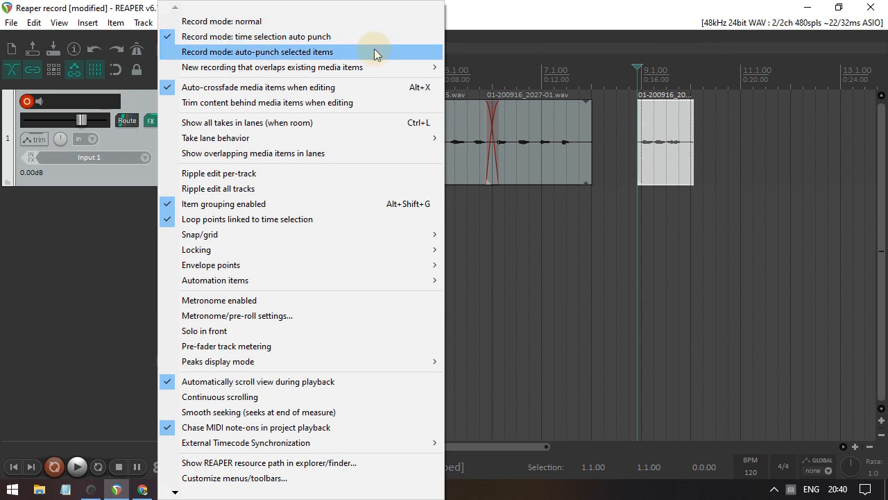
mouse_move(390, 67)
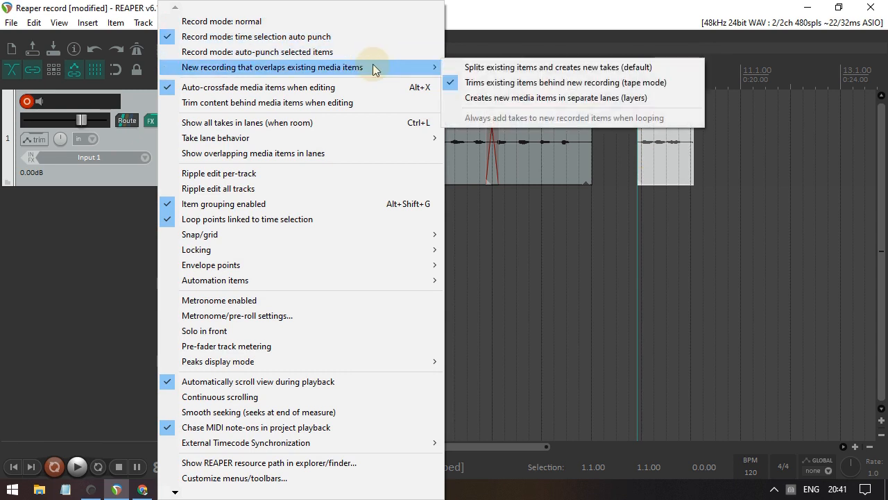
mouse_move(337, 136)
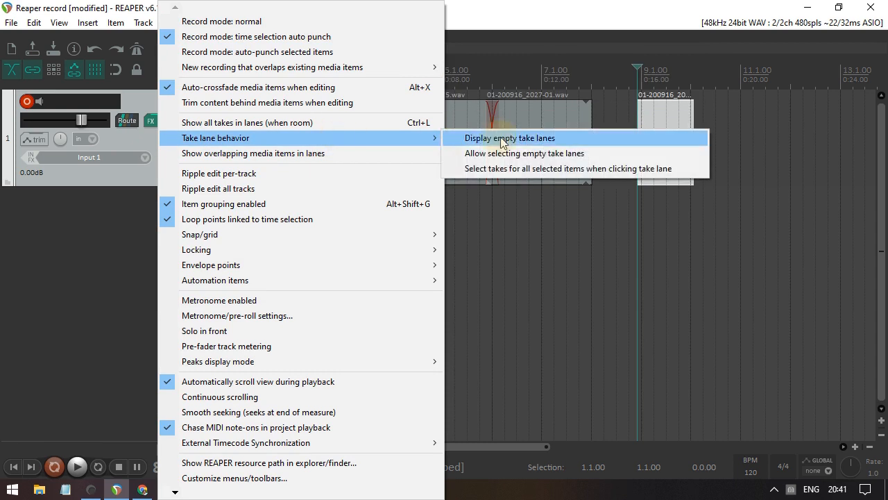
click(505, 20)
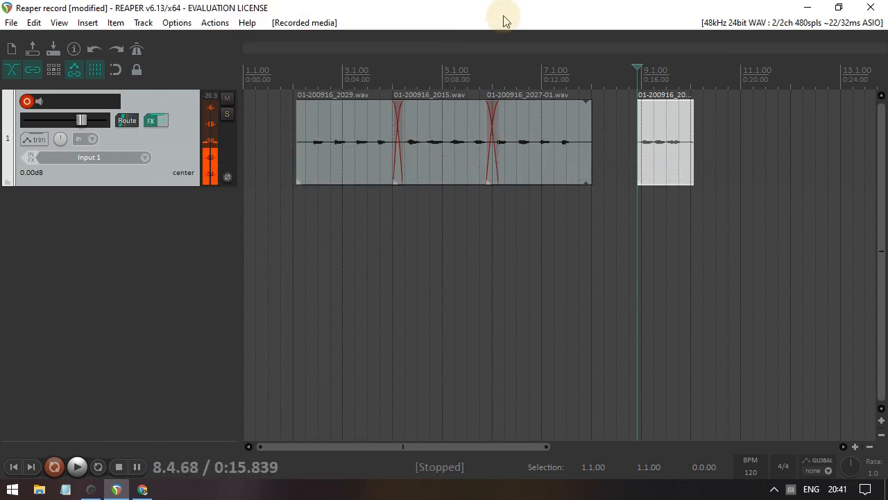
- Check the item mix behavior in the advanced project settings and close the dialog
click(11, 22)
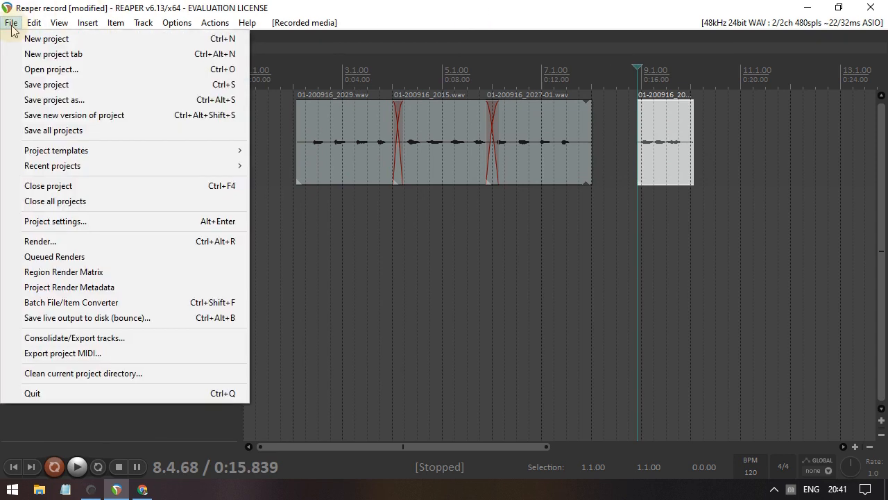
click(65, 220)
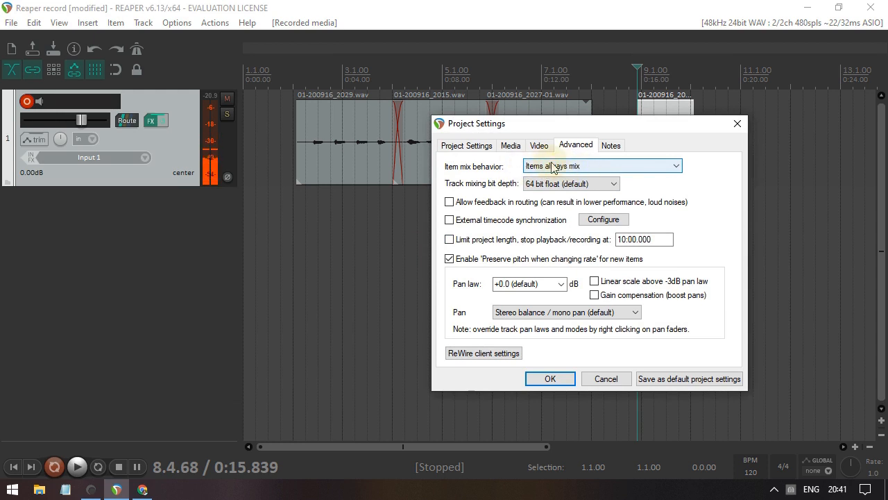
click(689, 380)
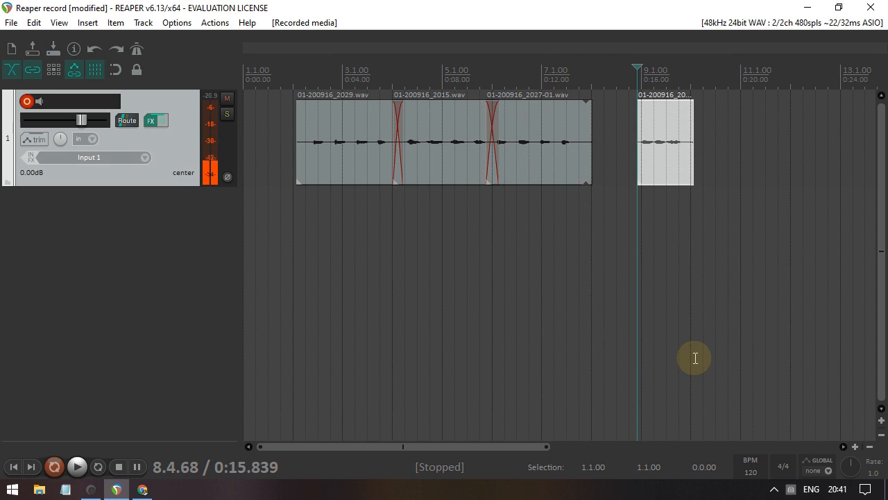